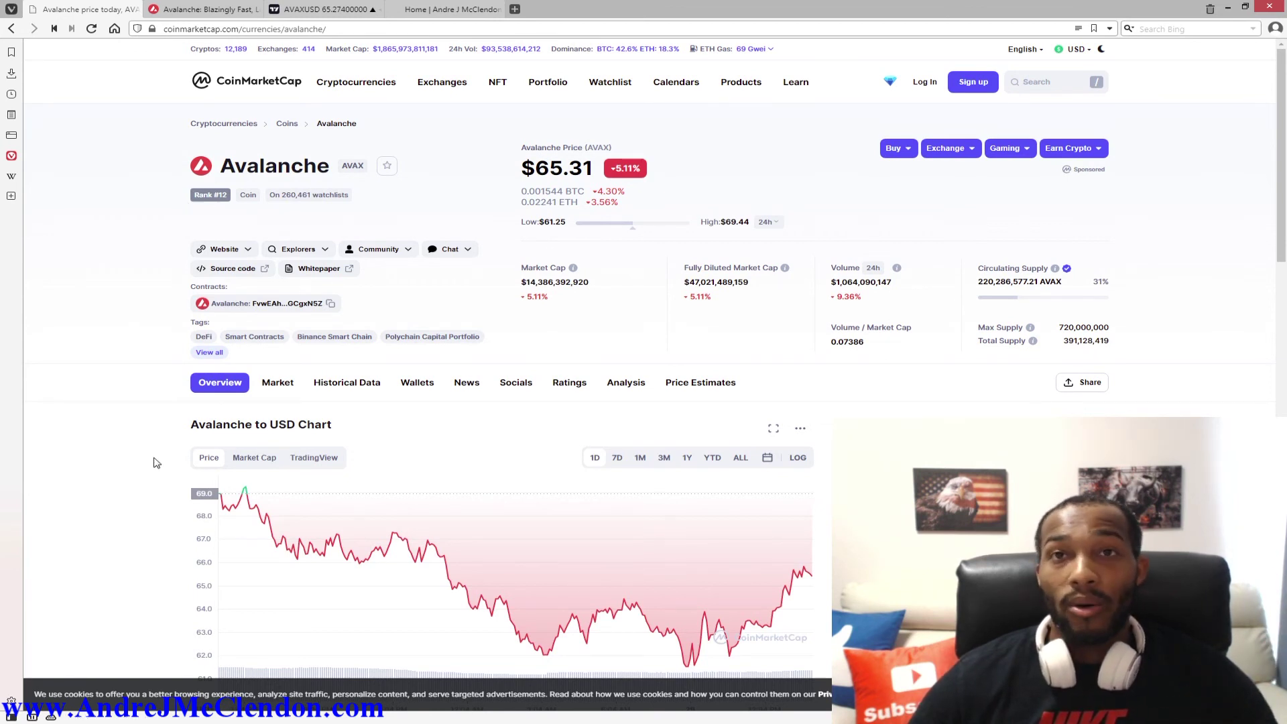
Look over the Avalanche price, market figures and AVAX to USD chart on its CoinMarketCap page
{"action": "scroll", "coordinate": [153, 463], "scroll_direction": "down", "scroll_amount": 3}
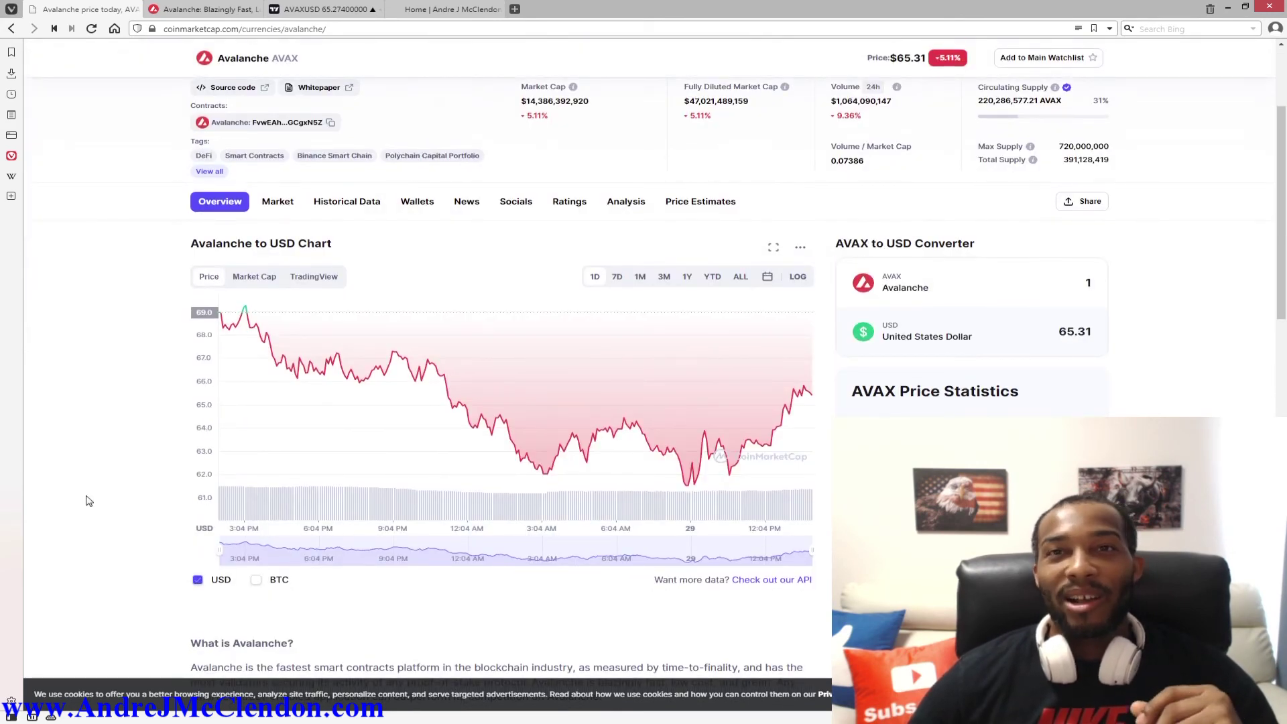
{"action": "scroll", "coordinate": [405, 362], "scroll_direction": "up", "scroll_amount": 2}
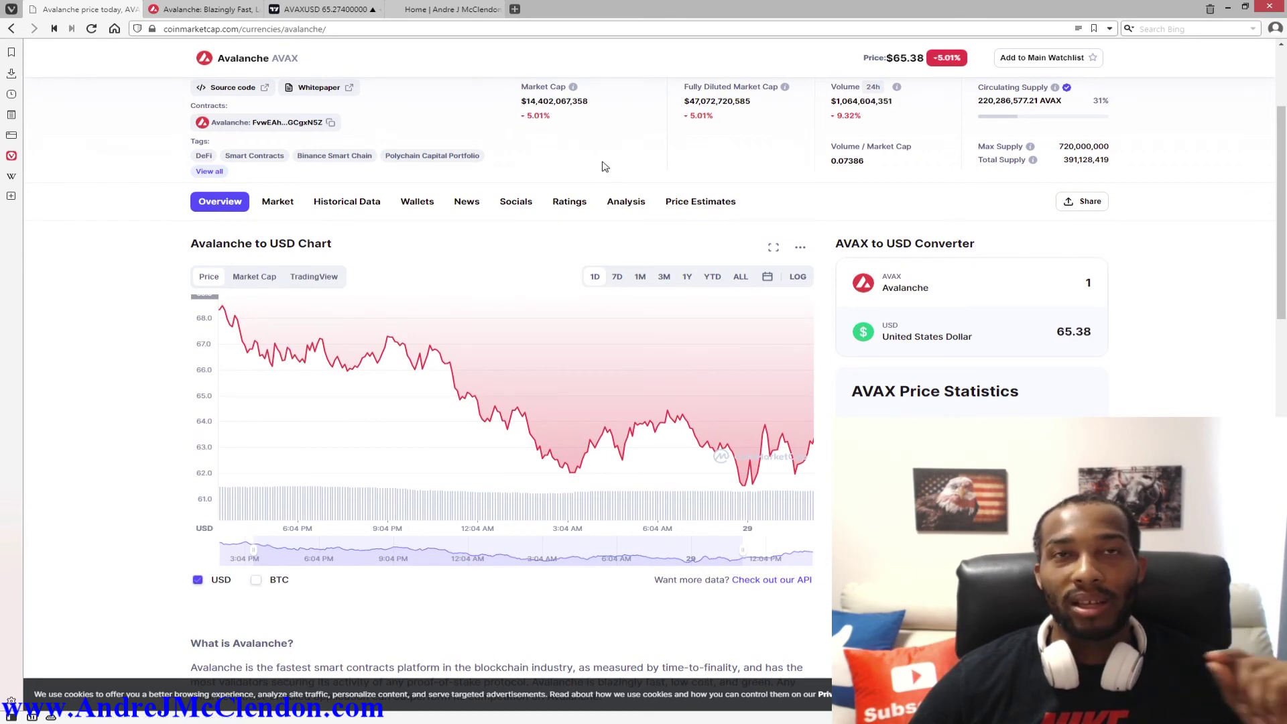
{"action": "scroll", "coordinate": [121, 305], "scroll_direction": "down", "scroll_amount": 3}
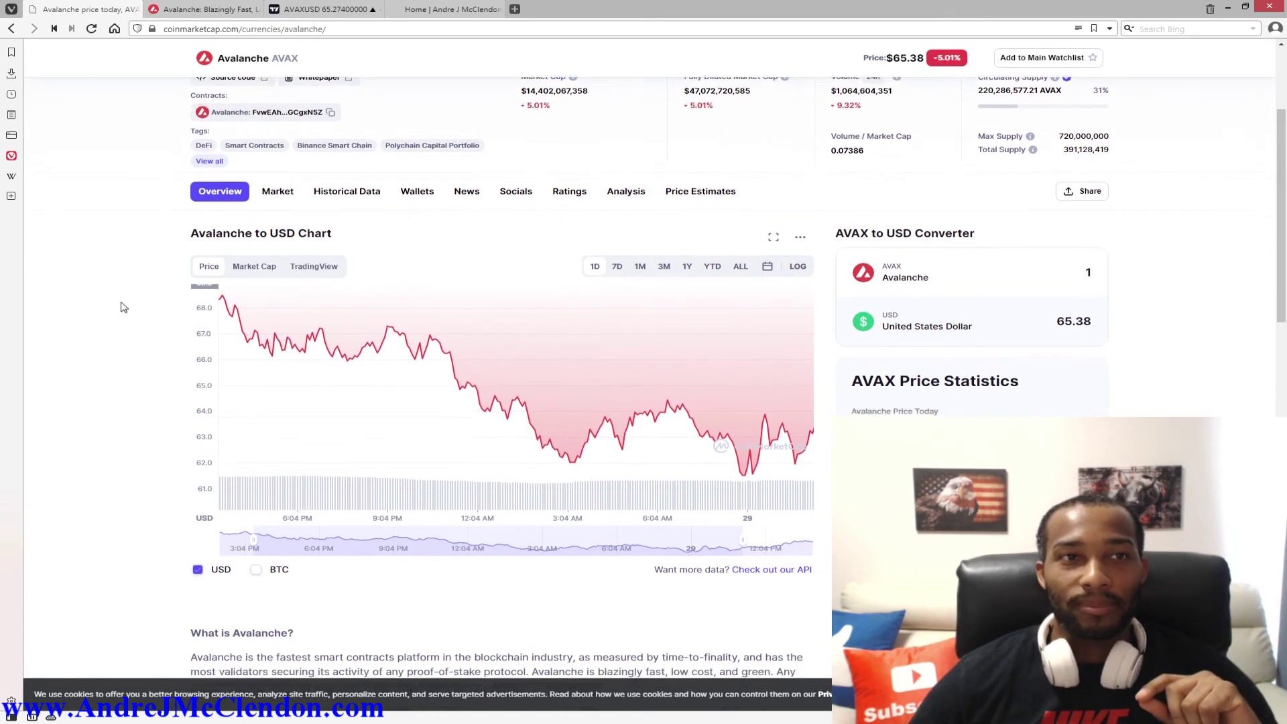
{"action": "scroll", "coordinate": [135, 382], "scroll_direction": "up", "scroll_amount": 6}
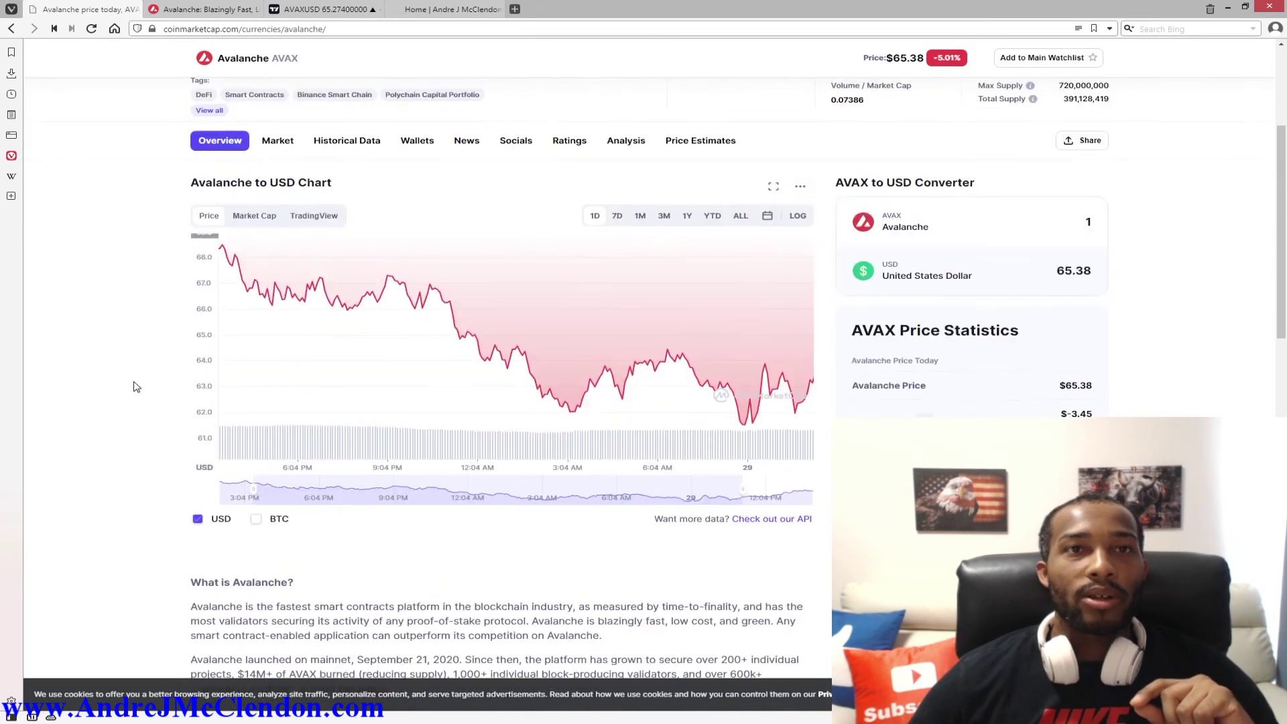
{"action": "scroll", "coordinate": [163, 268], "scroll_direction": "up", "scroll_amount": 1}
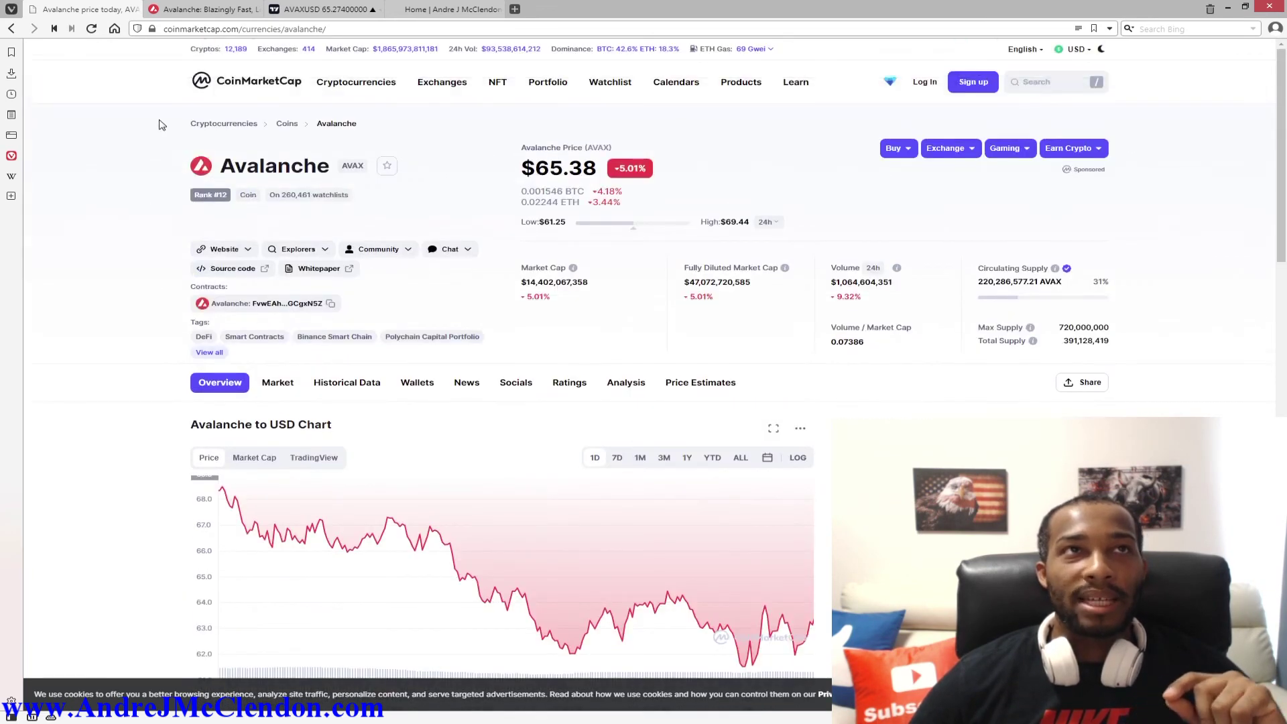
Switch to the Avalanche website and look through its introduction and the "What's possible with Avalanche?" section
{"action": "left_click", "coordinate": [185, 11]}
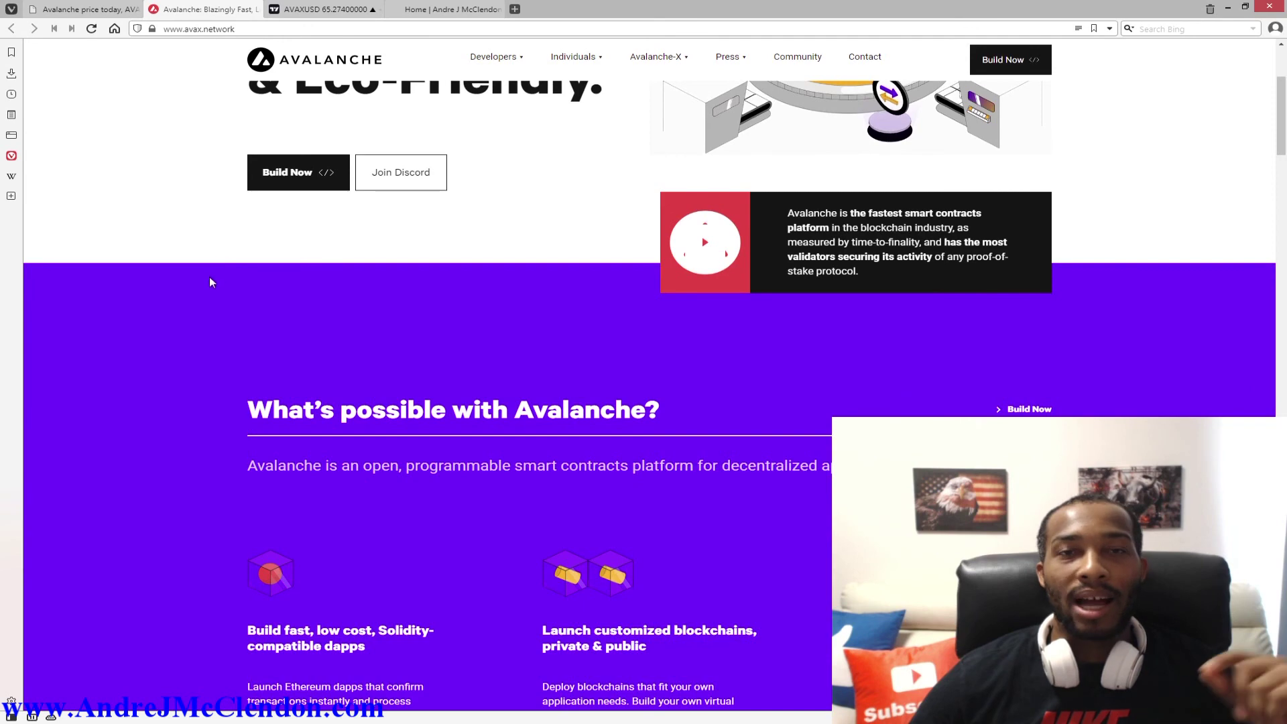
{"action": "scroll", "coordinate": [205, 296], "scroll_direction": "down", "scroll_amount": 3}
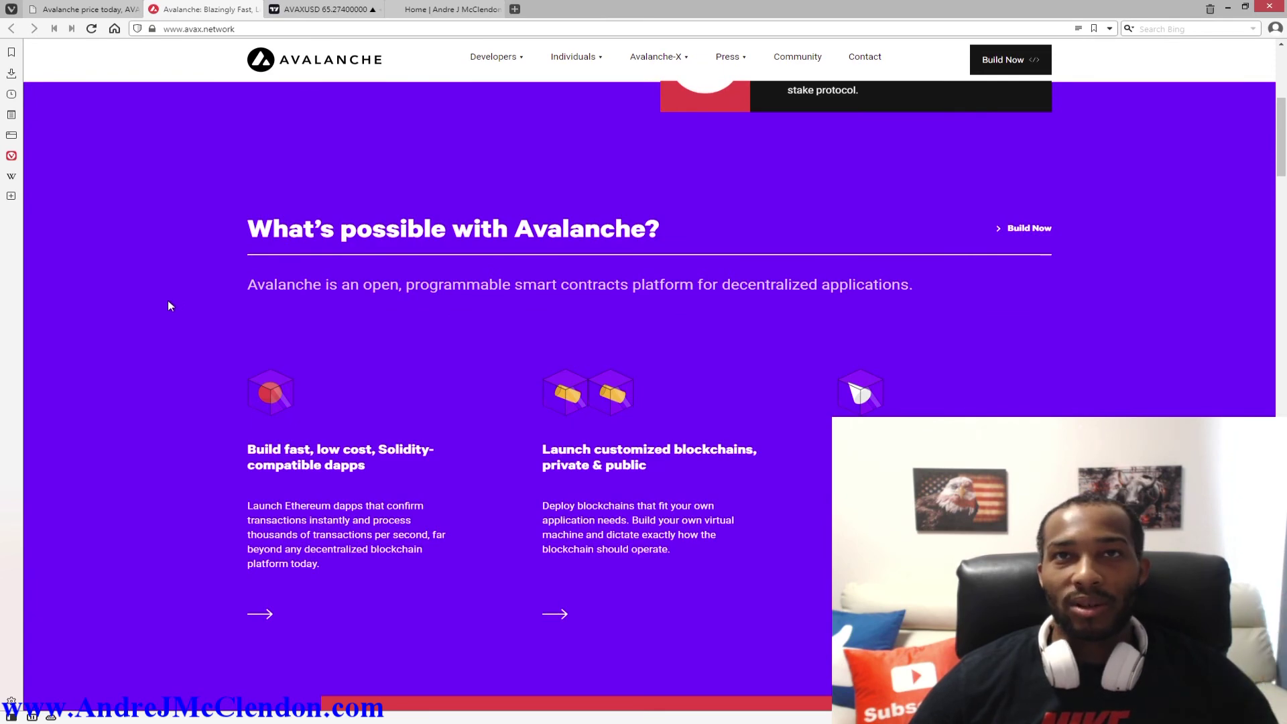
{"action": "scroll", "coordinate": [1092, 379], "scroll_direction": "up", "scroll_amount": 6}
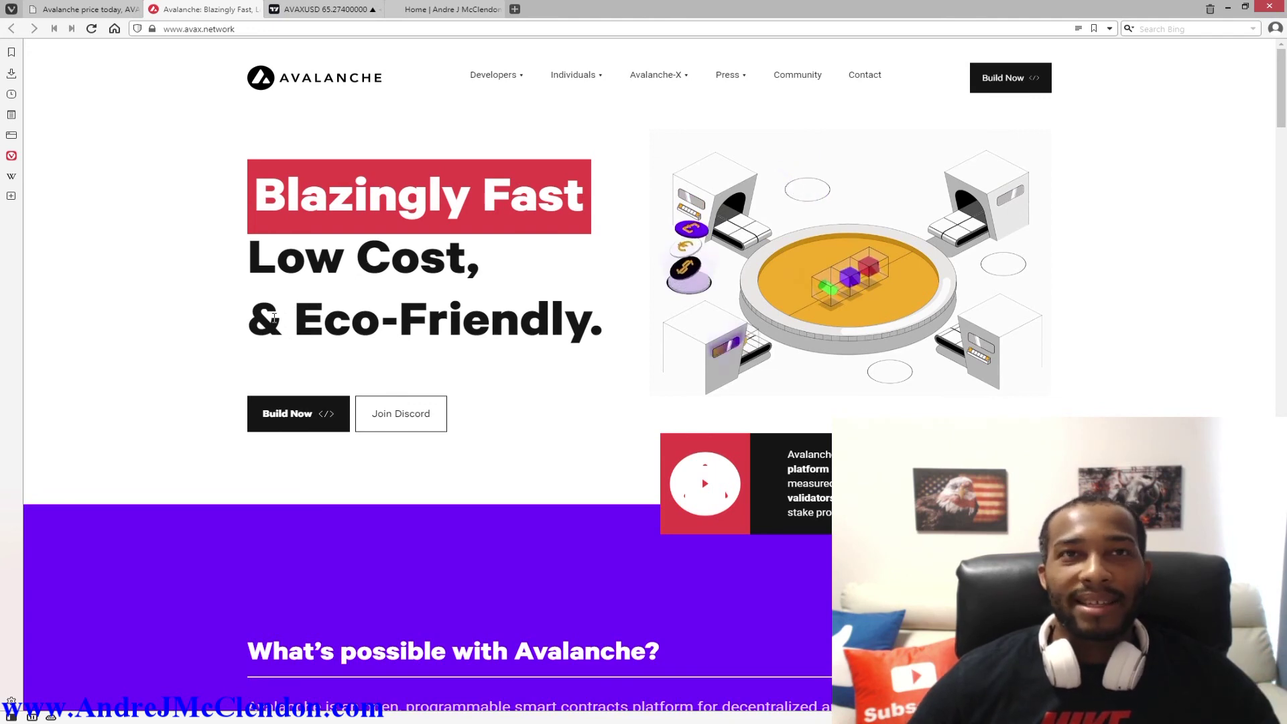
On the TradingView AVAXUSD chart, draw a rectangle over the early-September low from 10 Aug to 5 Nov 2021, raising its top to about 38.86
{"action": "left_click", "coordinate": [300, 10]}
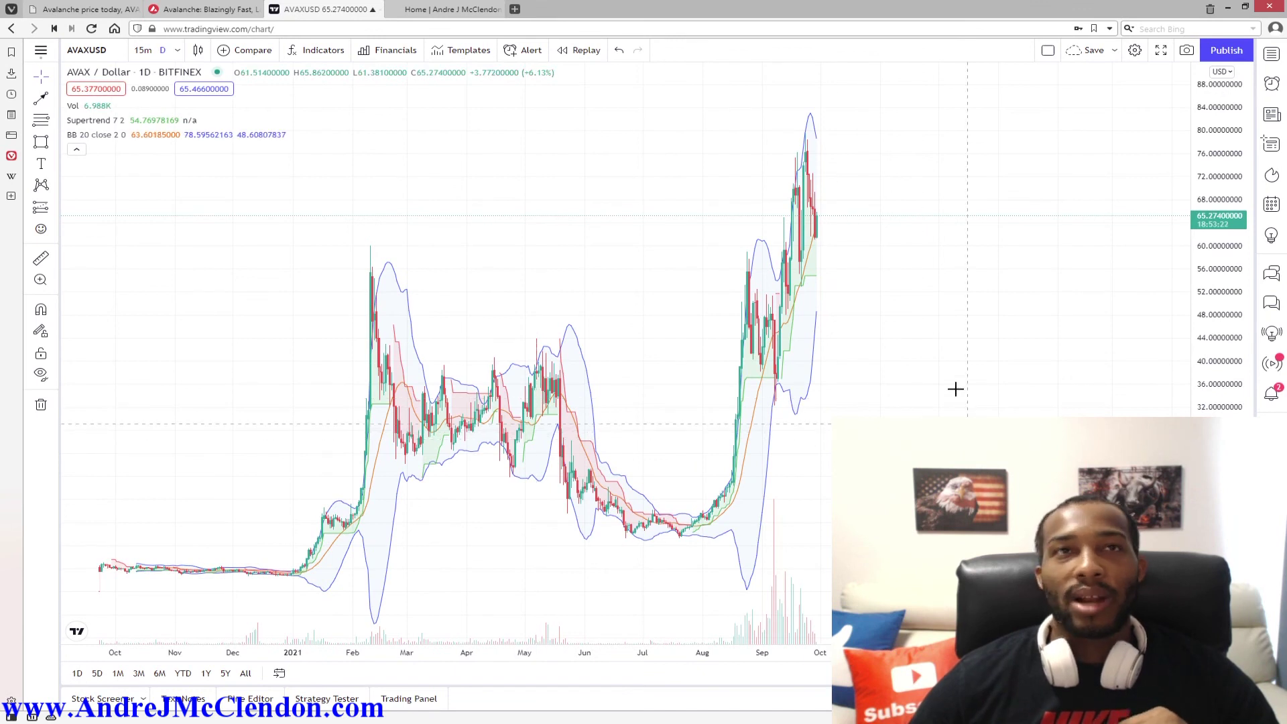
{"action": "scroll", "coordinate": [949, 386], "scroll_direction": "up", "scroll_amount": 3}
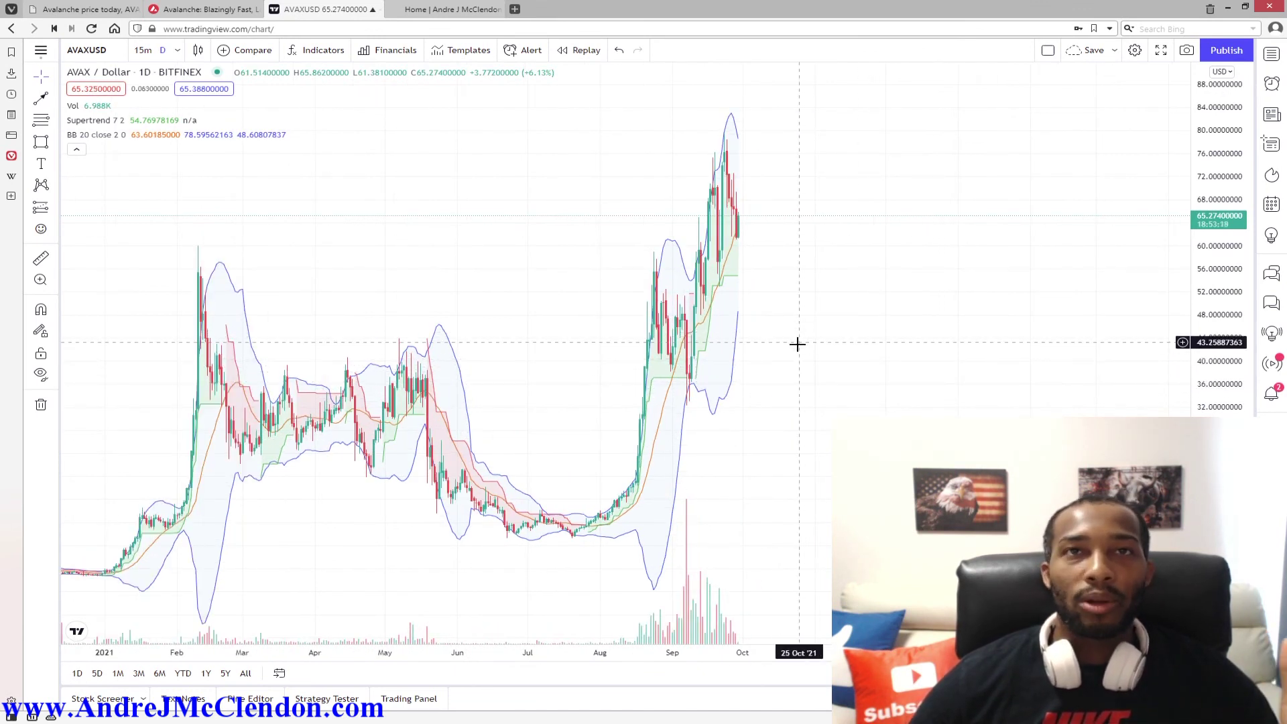
{"action": "scroll", "coordinate": [789, 241], "scroll_direction": "up", "scroll_amount": 4}
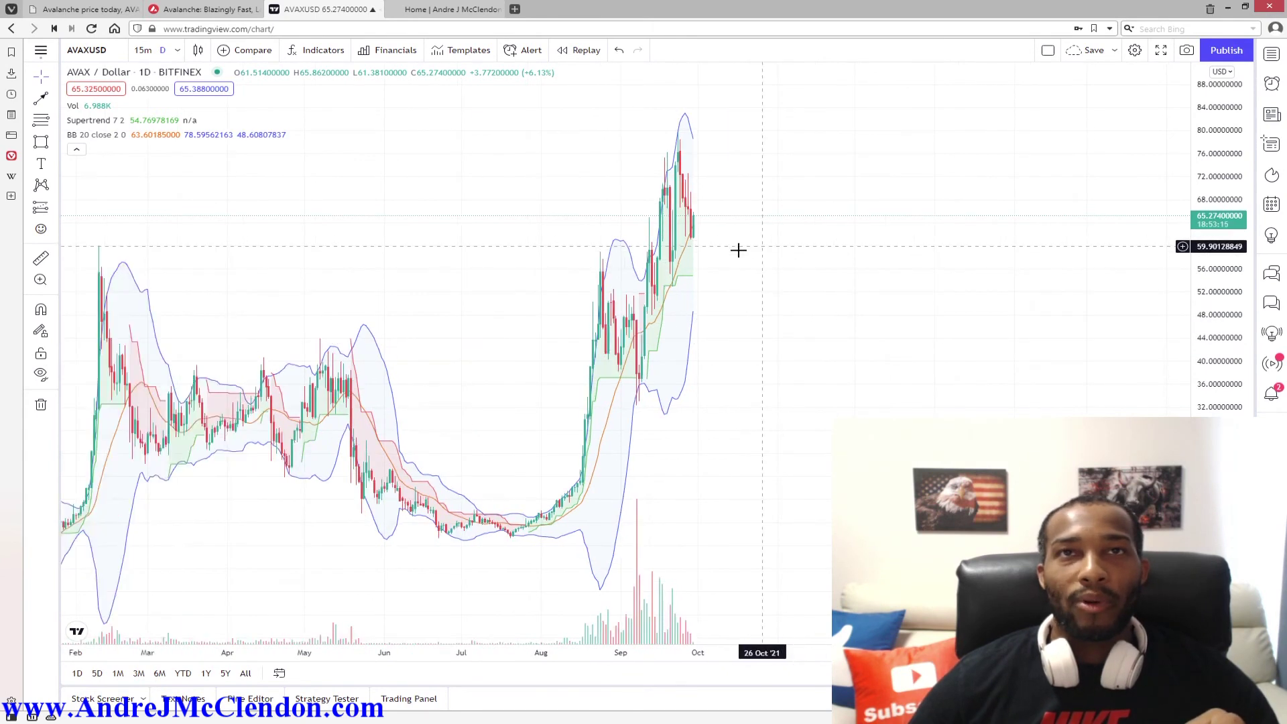
{"action": "left_click_drag", "start_coordinate": [558, 300], "coordinate": [851, 334]}
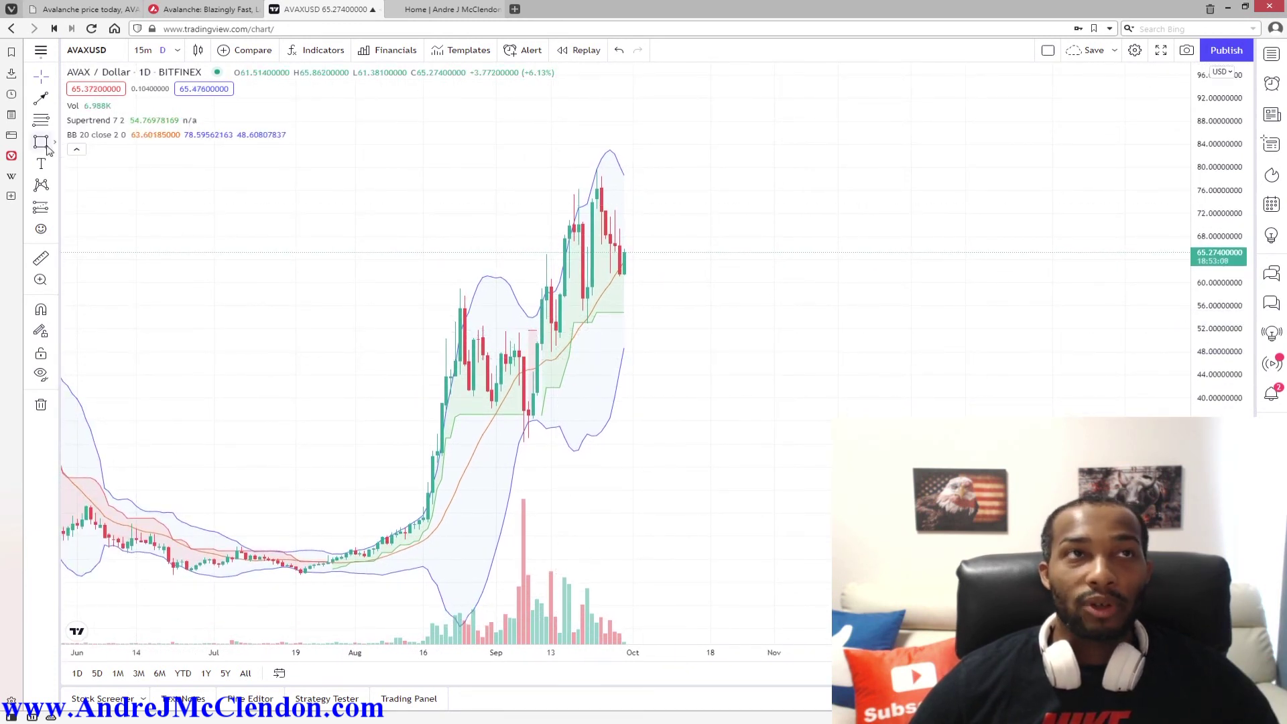
{"action": "left_click", "coordinate": [400, 426]}
{"action": "left_click", "coordinate": [615, 433]}
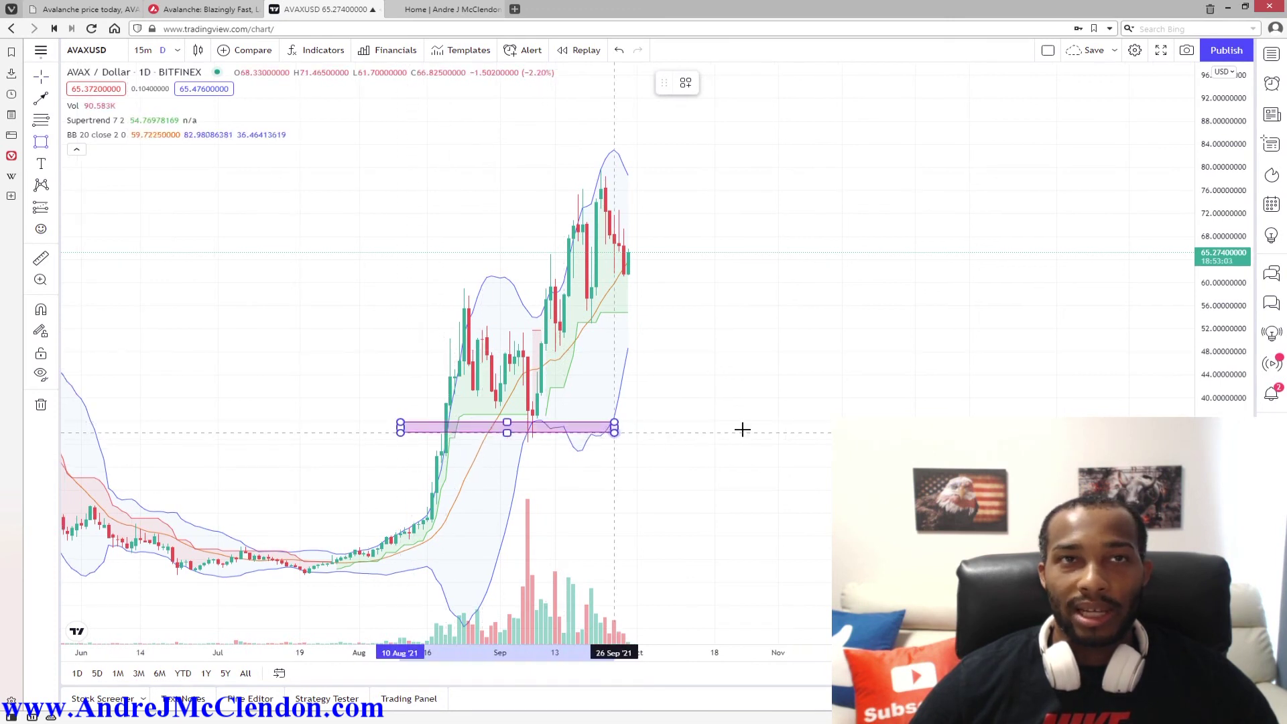
{"action": "left_click", "coordinate": [797, 448]}
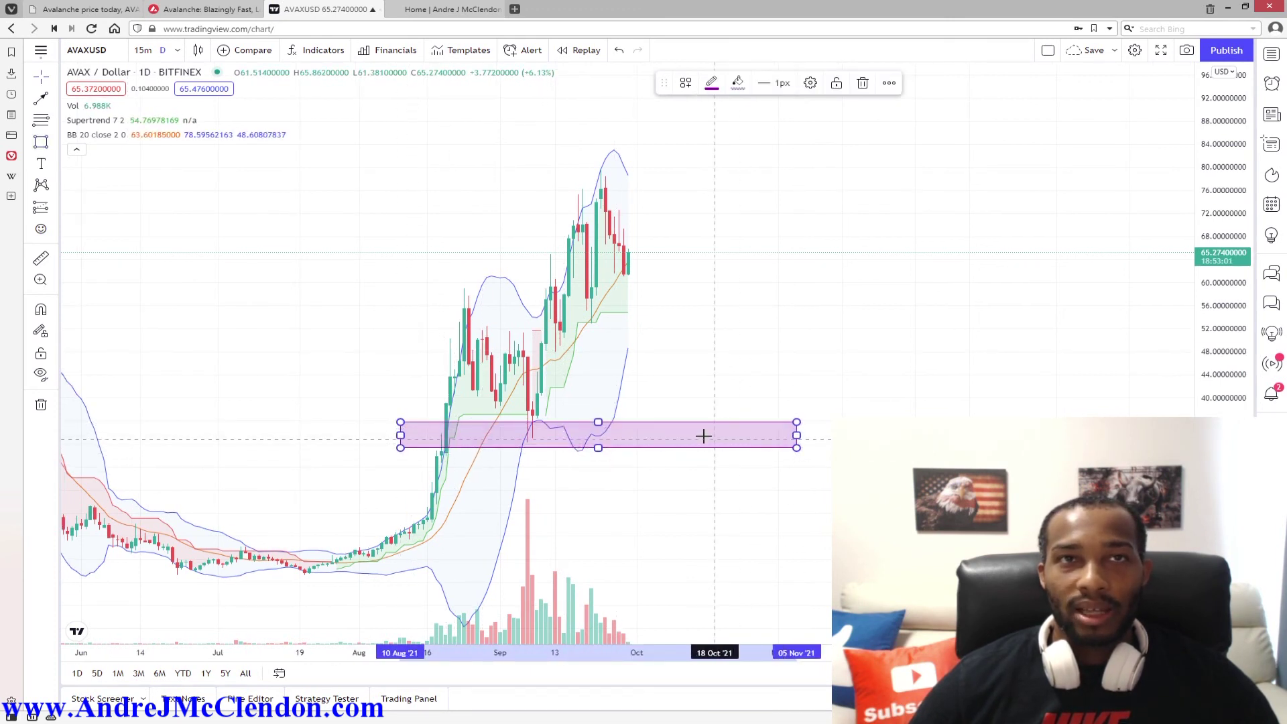
{"action": "left_click_drag", "start_coordinate": [598, 422], "coordinate": [599, 405]}
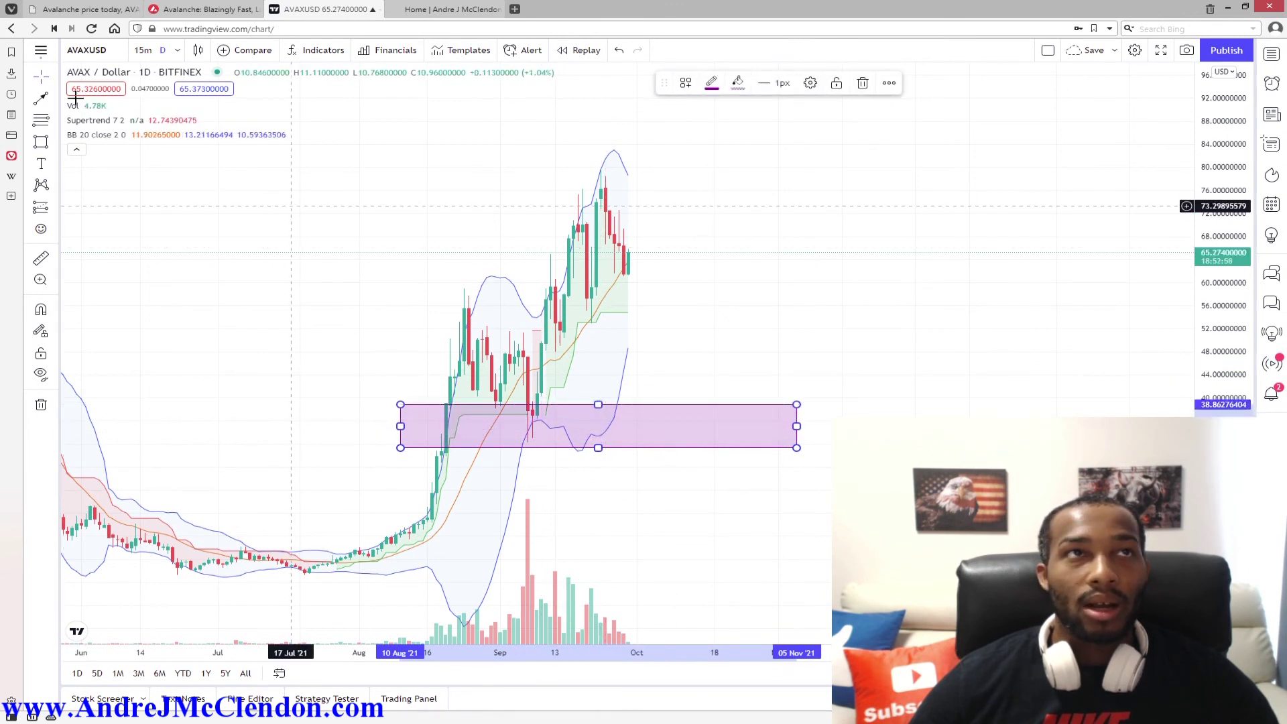
Draw two rectangles at the September lows, spanning about 54.25 to 58.44 from 18 Sep and about 47.45 to 50.90 from 13 Sep
{"action": "left_click", "coordinate": [657, 276]}
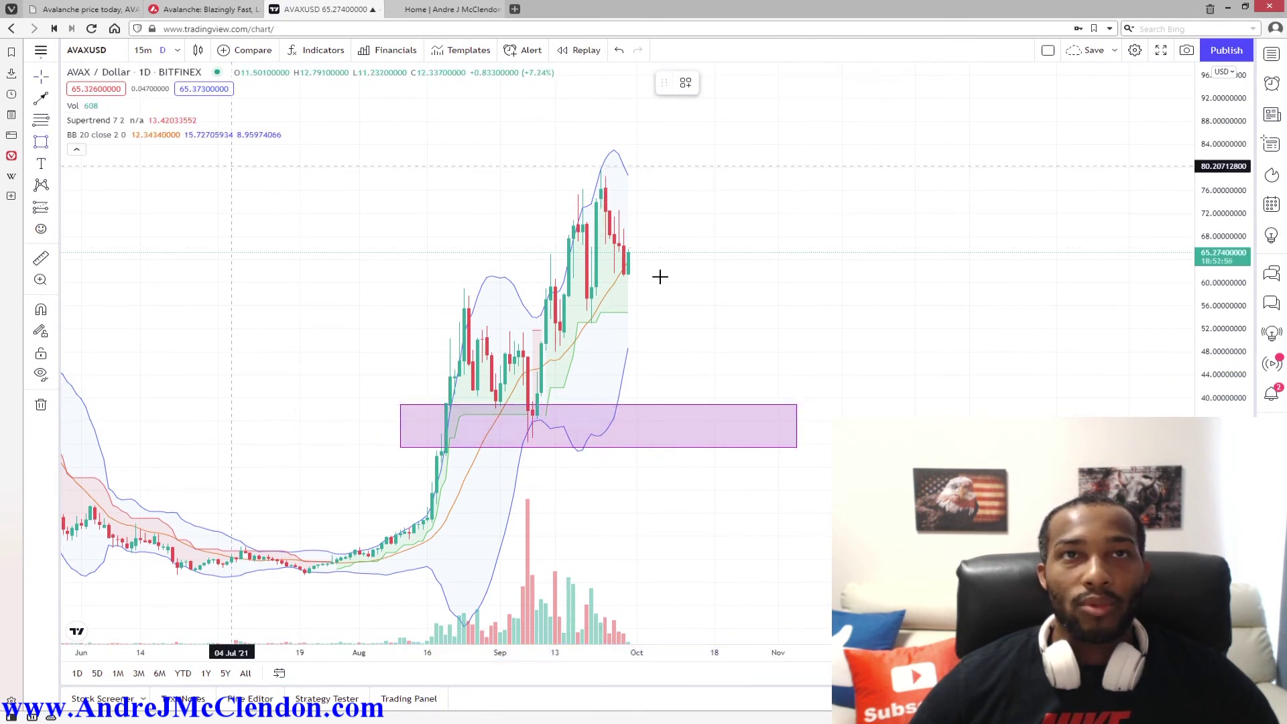
{"action": "left_click", "coordinate": [578, 292]}
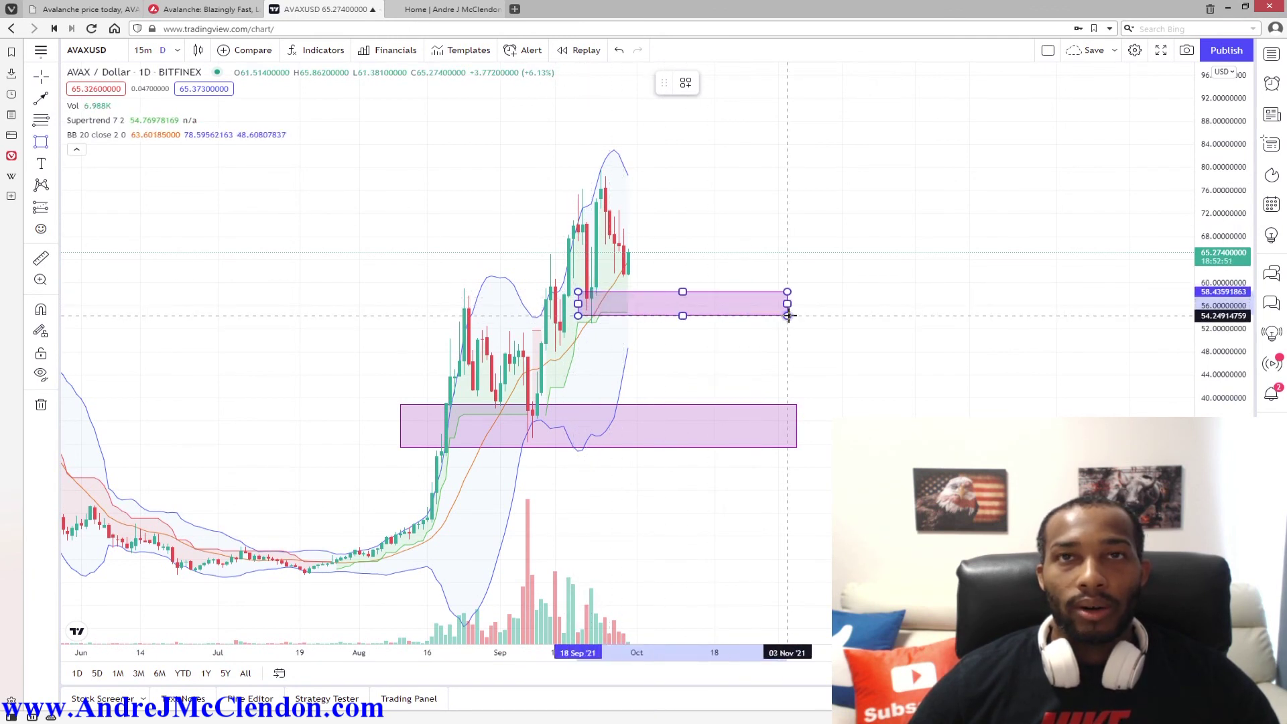
{"action": "left_click", "coordinate": [787, 314]}
{"action": "left_click", "coordinate": [555, 343]}
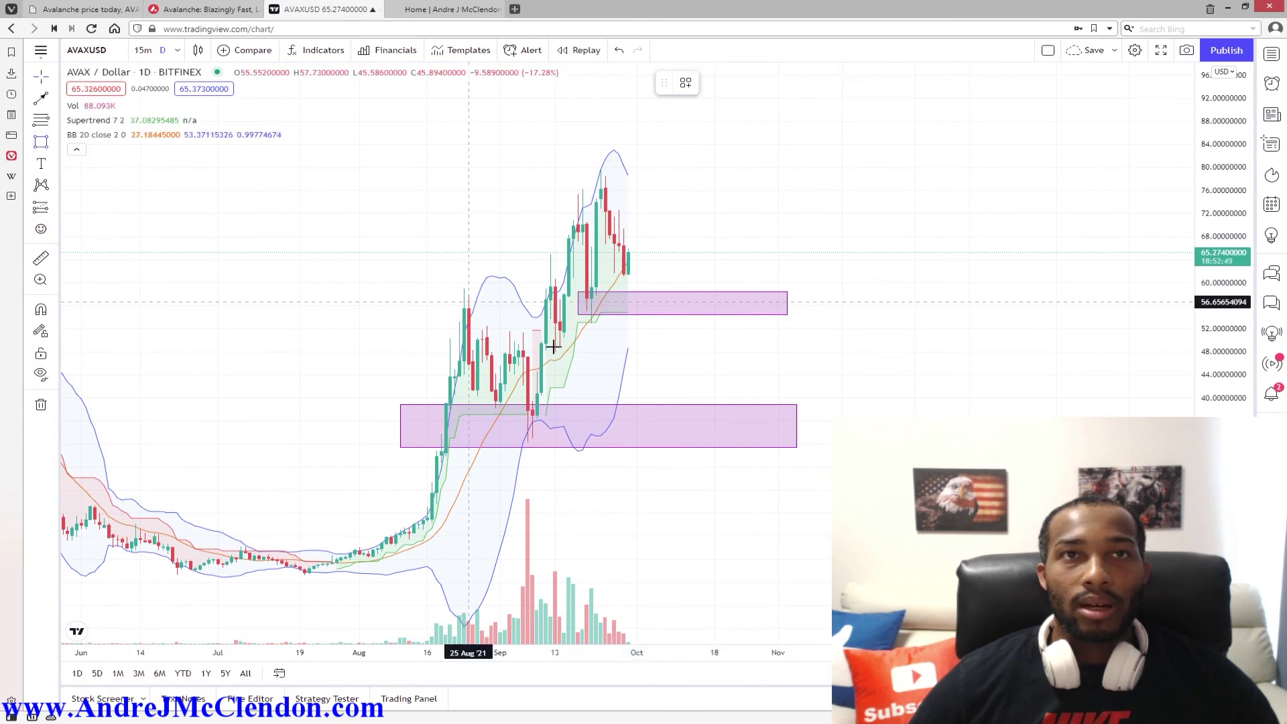
{"action": "left_click", "coordinate": [796, 354]}
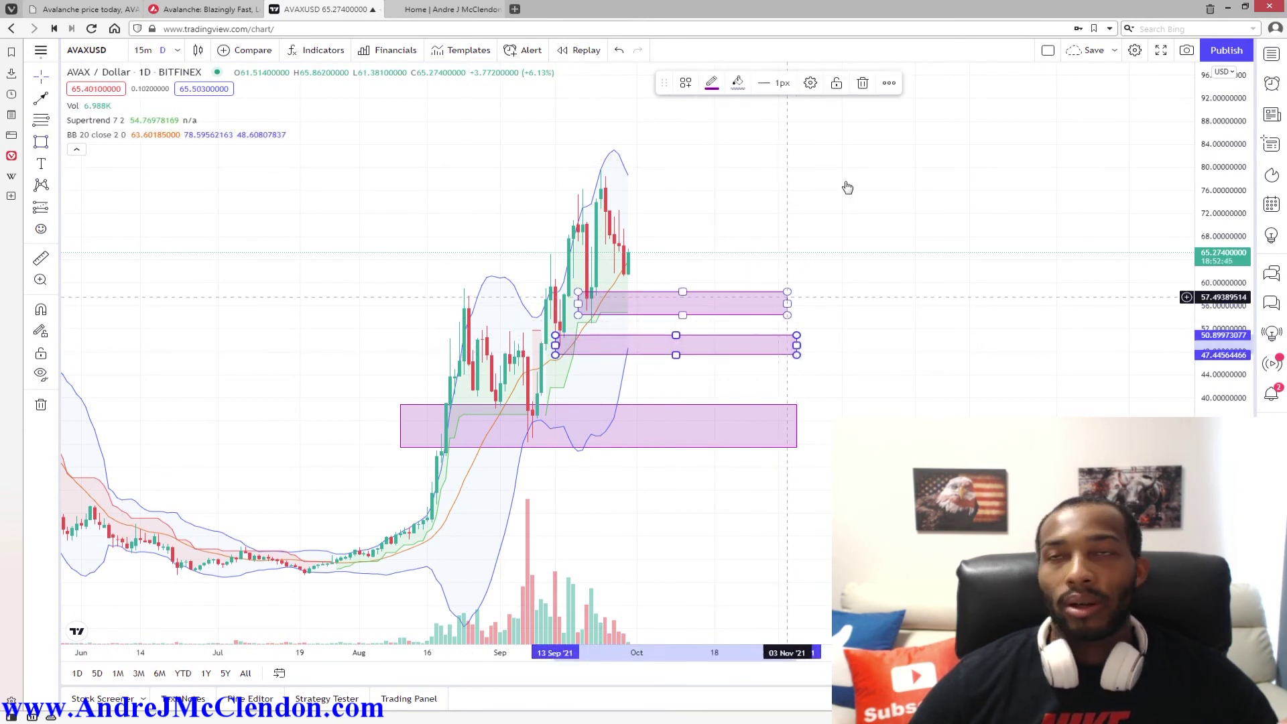
Draw an upward arrow beside the latest candle, from about 63.67 on 3 Oct to about 76.75 on 8 Oct
{"action": "left_click_drag", "start_coordinate": [648, 237], "coordinate": [602, 232]}
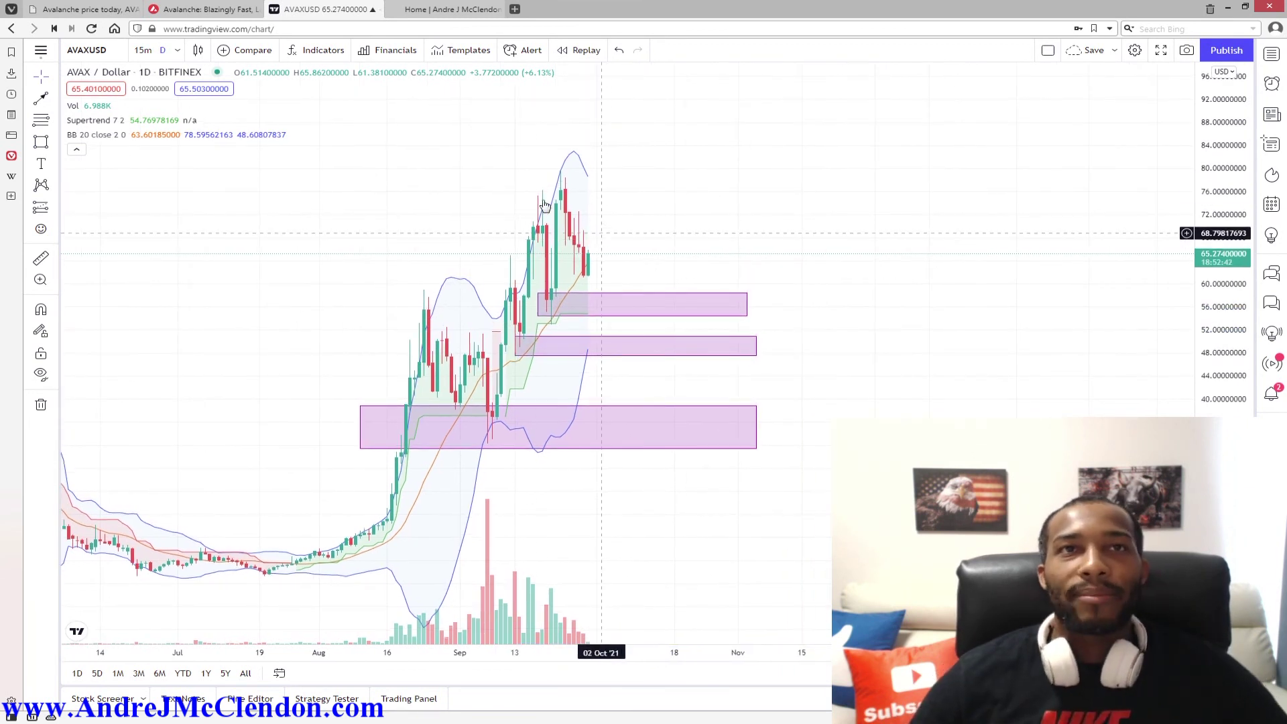
{"action": "left_click", "coordinate": [553, 296]}
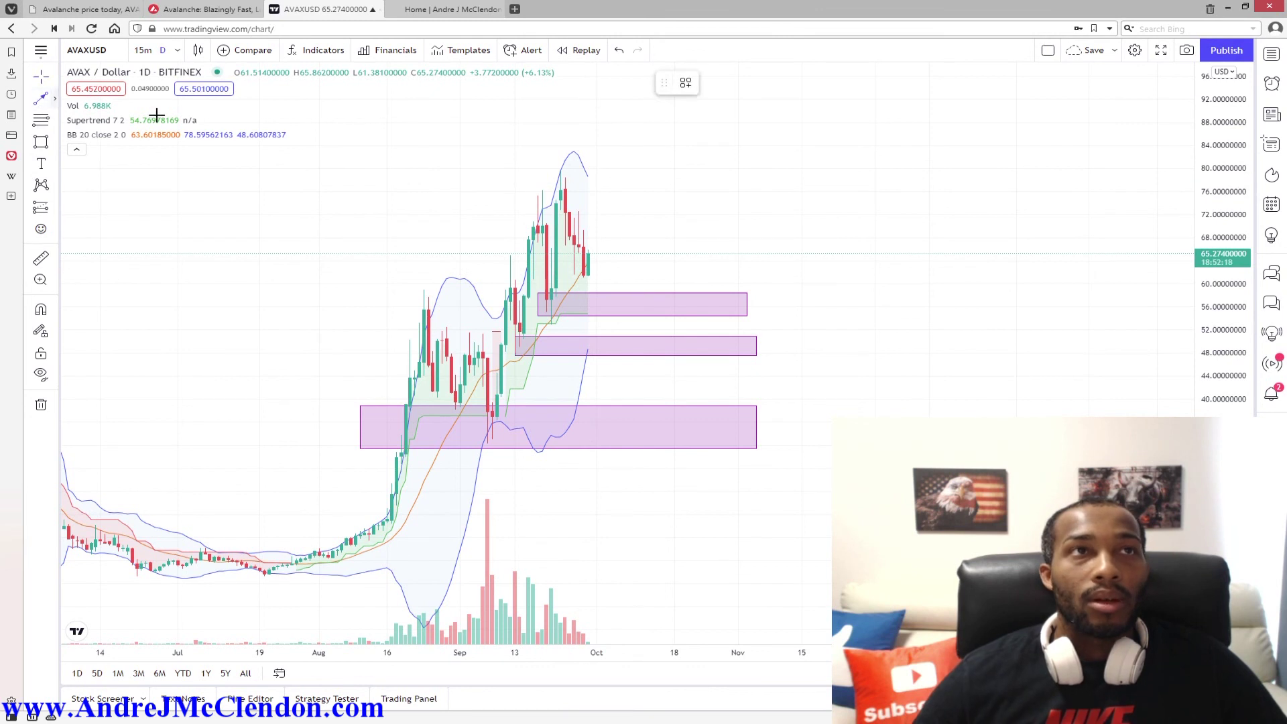
{"action": "left_click", "coordinate": [52, 101]}
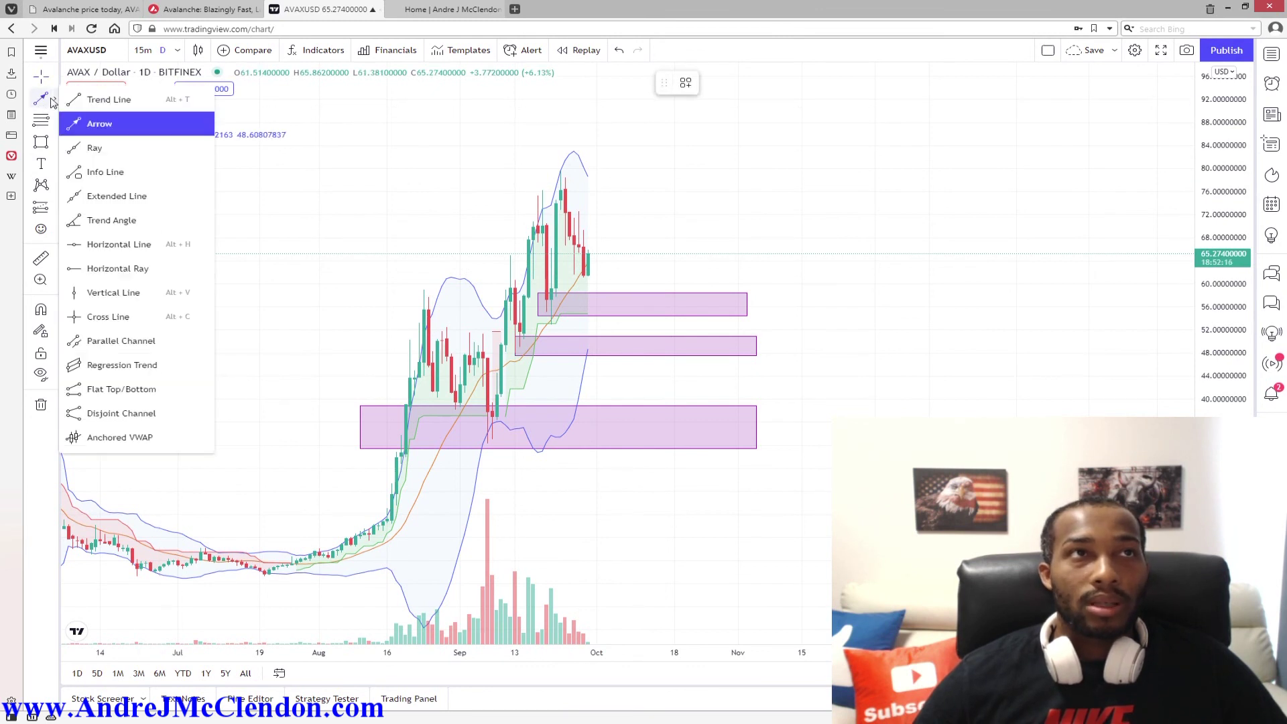
{"action": "left_click", "coordinate": [88, 124]}
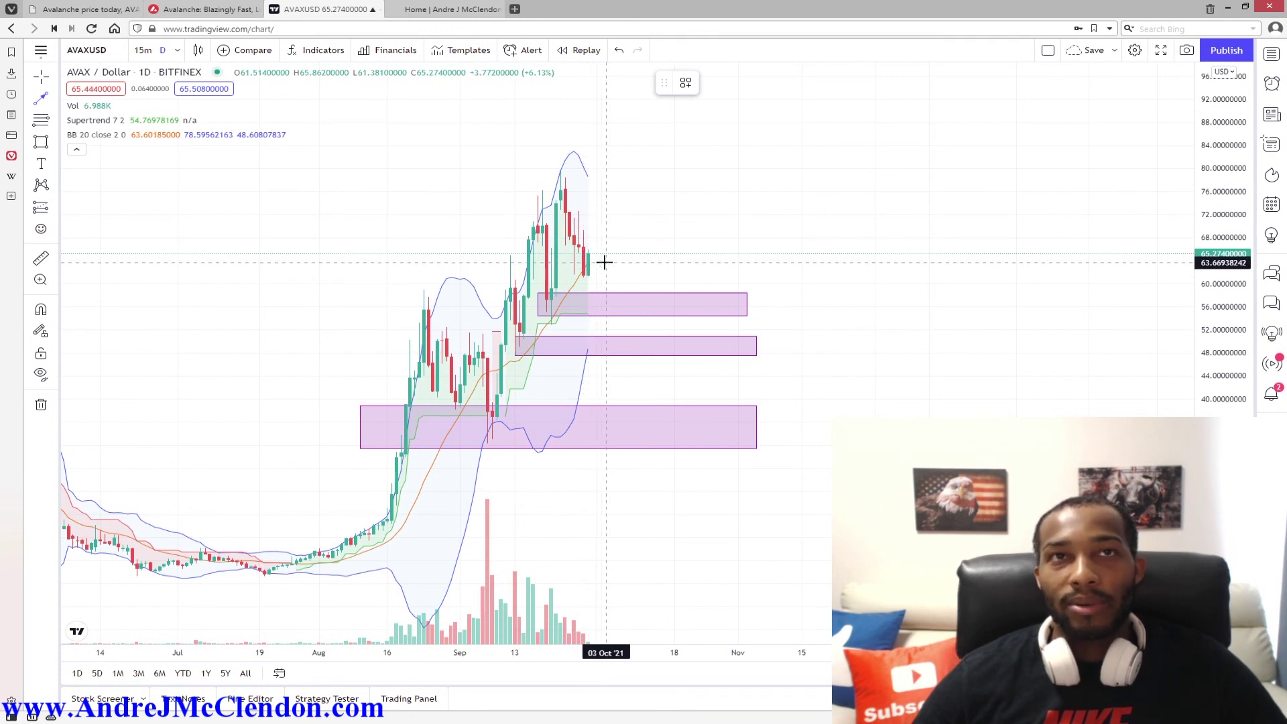
{"action": "left_click_drag", "start_coordinate": [605, 262], "coordinate": [629, 188]}
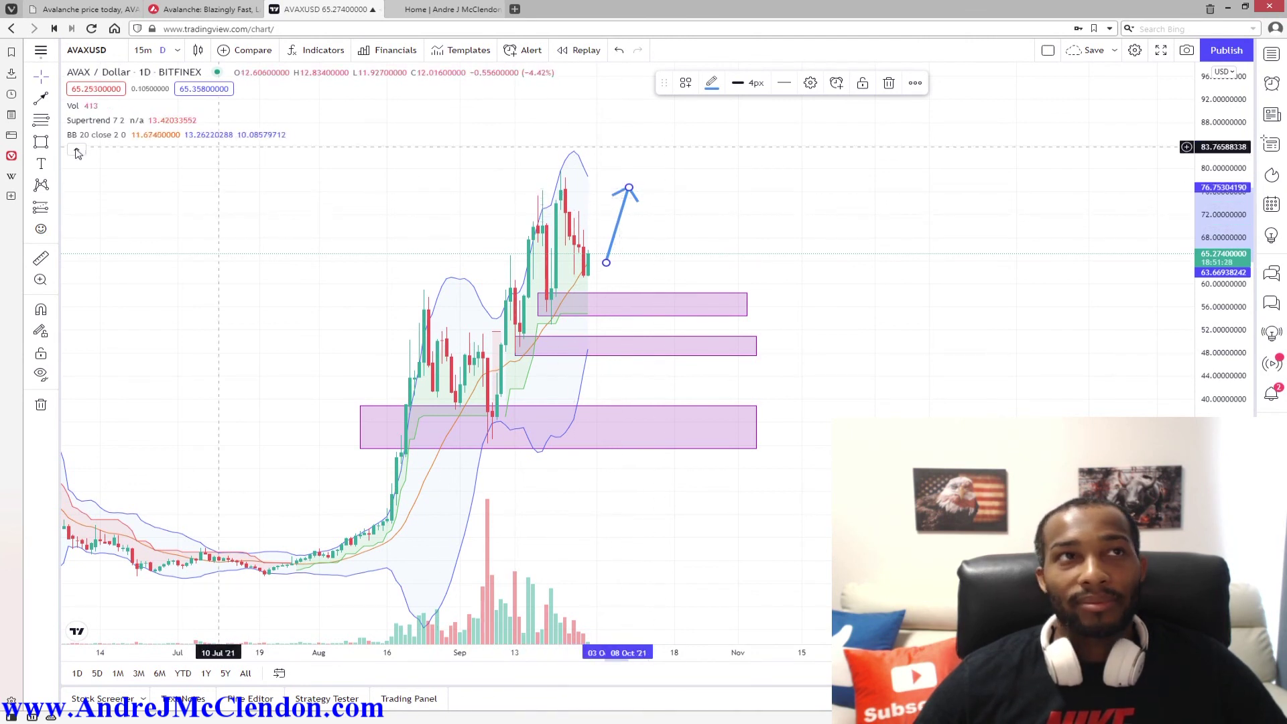
Draw a rectangle over the recent highs from 18 Sep to 3 Nov 2021, between about 73.40 and 78.32
{"action": "left_click", "coordinate": [536, 155]}
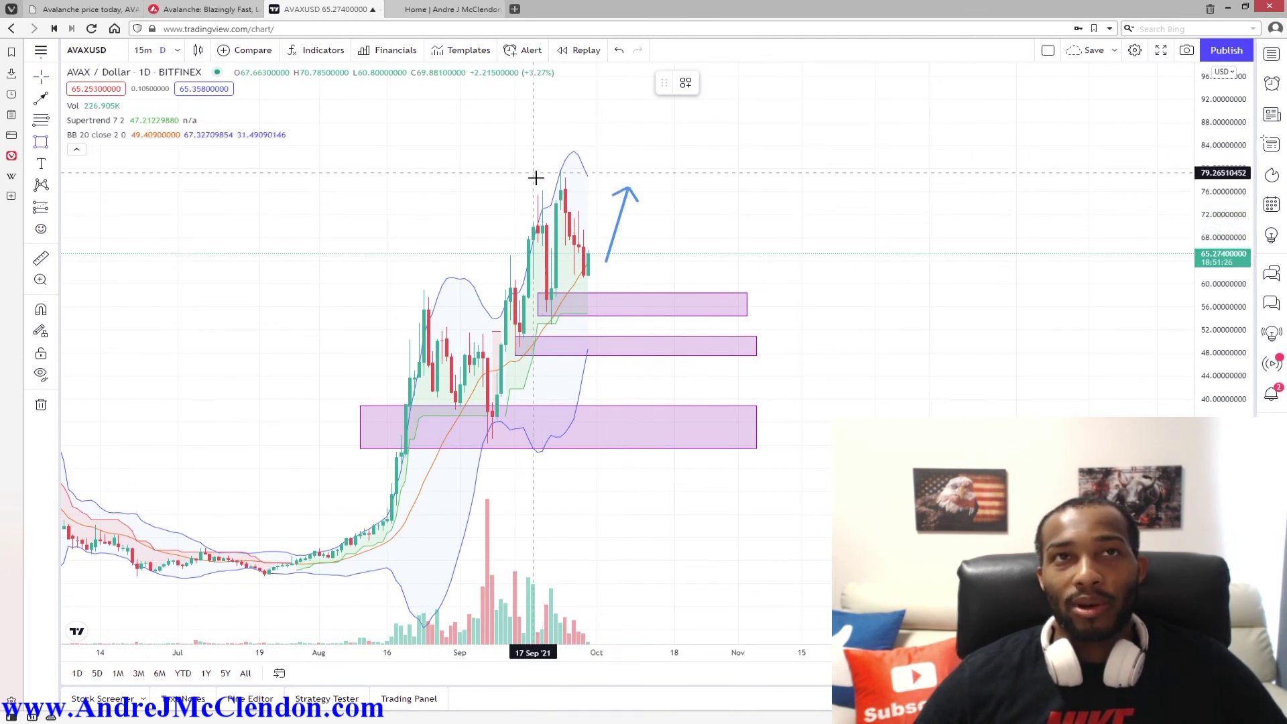
{"action": "left_click", "coordinate": [537, 176]}
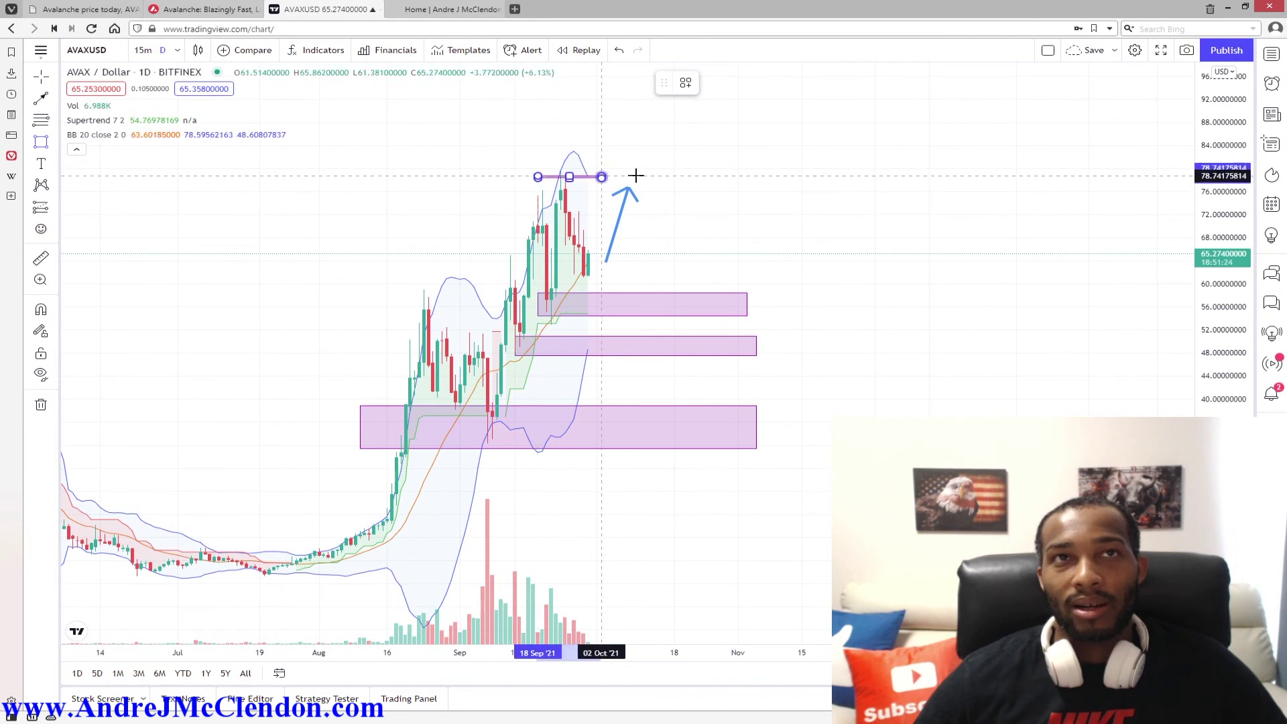
{"action": "left_click", "coordinate": [758, 203]}
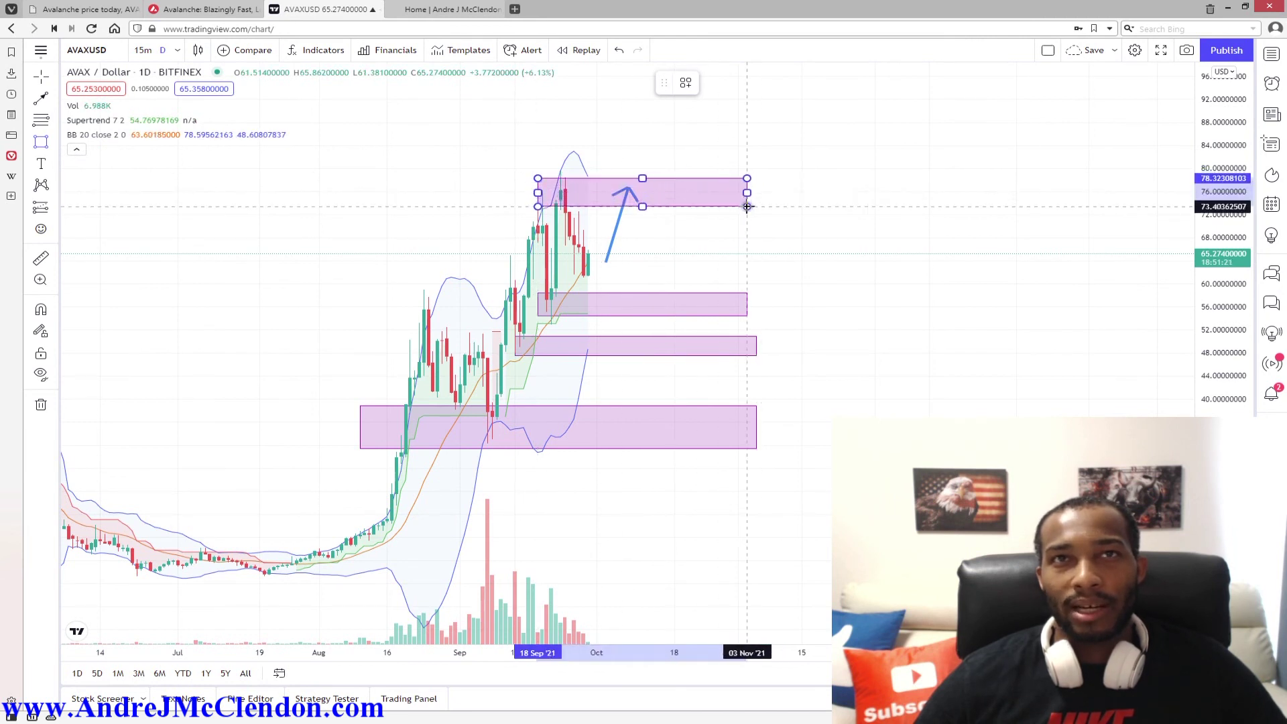
{"action": "left_click", "coordinate": [784, 204]}
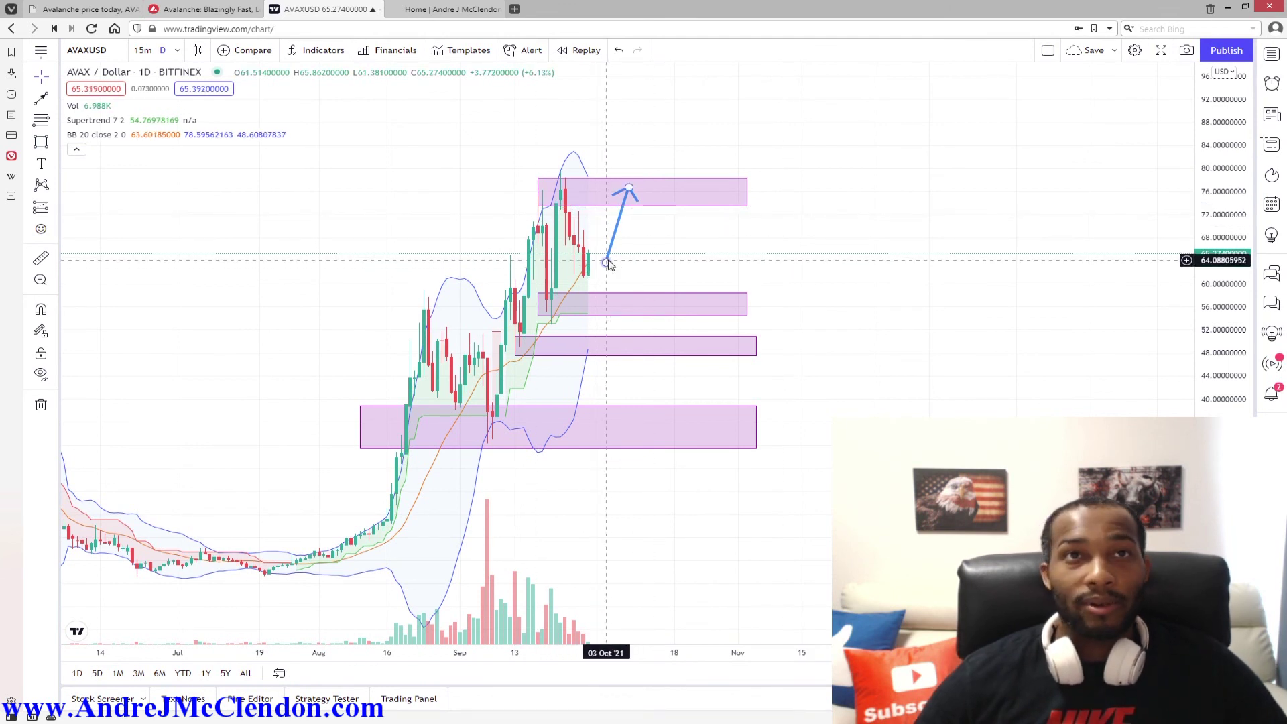
Move the upward arrow's start to 1 Oct at about 63.46, and draw a downward arrow from about 63.25 to 56.03 ending 7 Oct
{"action": "left_click_drag", "start_coordinate": [607, 265], "coordinate": [597, 264]}
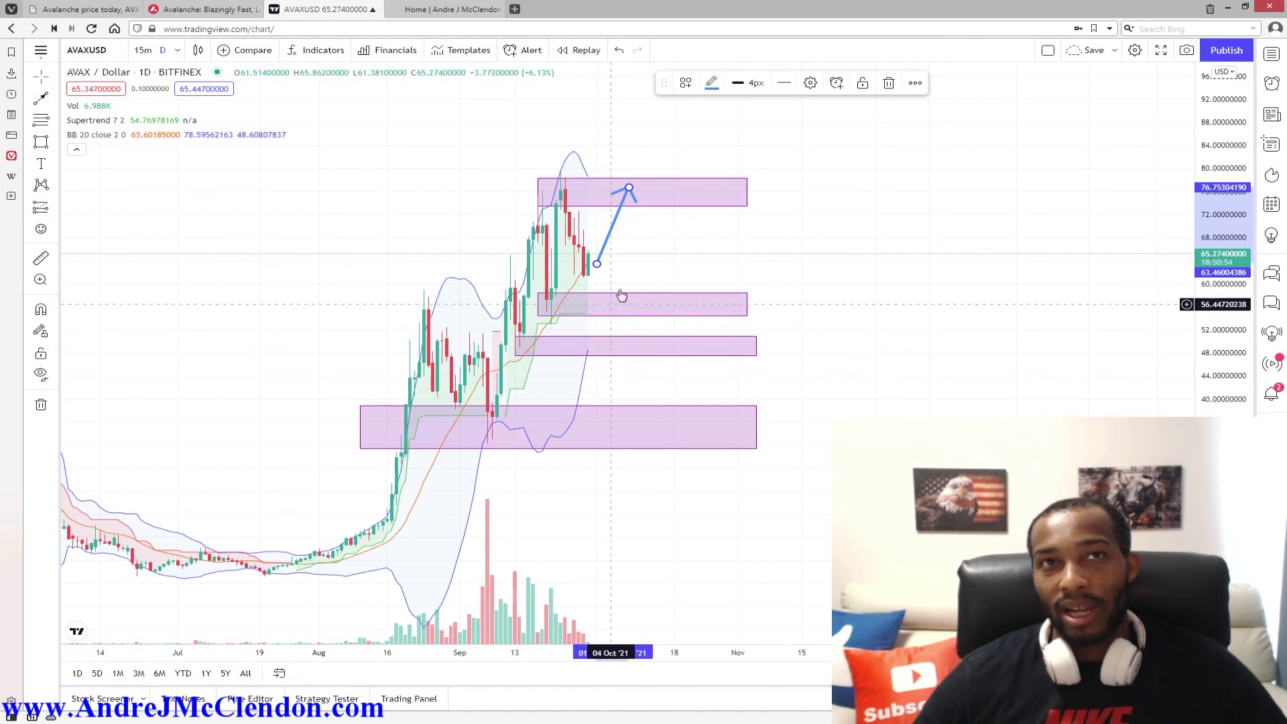
{"action": "left_click", "coordinate": [540, 299]}
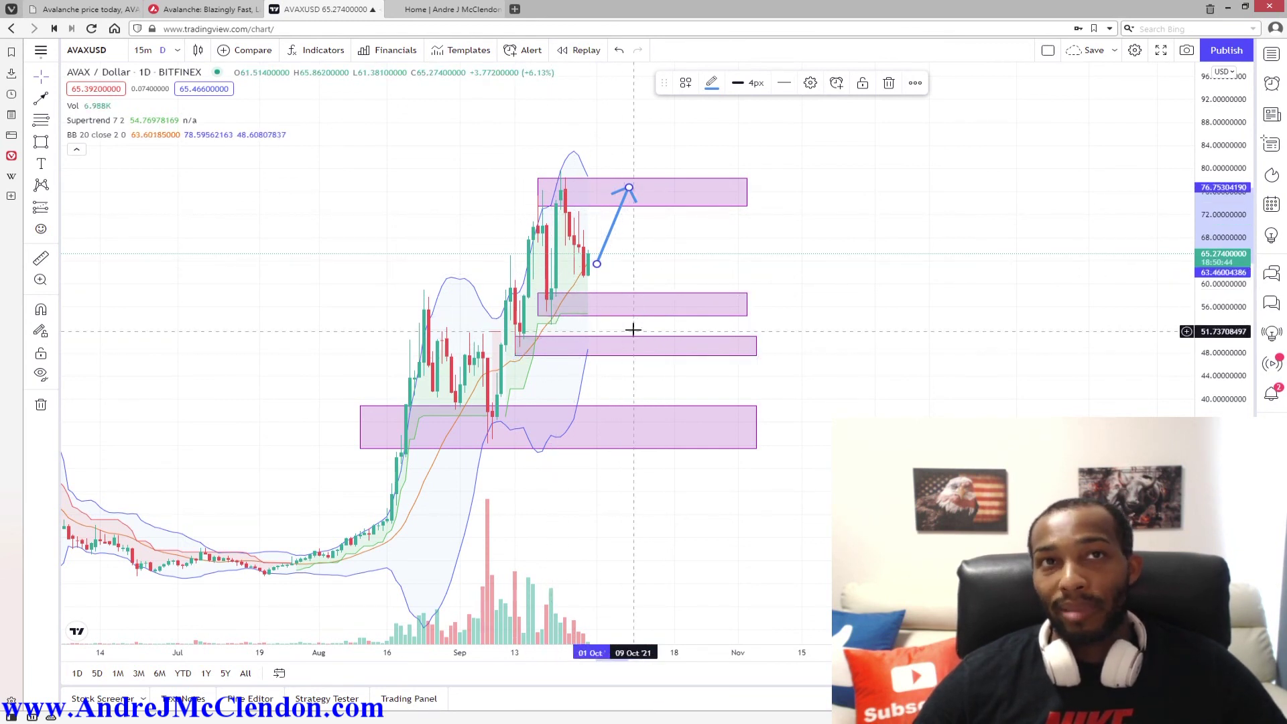
{"action": "left_click", "coordinate": [39, 99]}
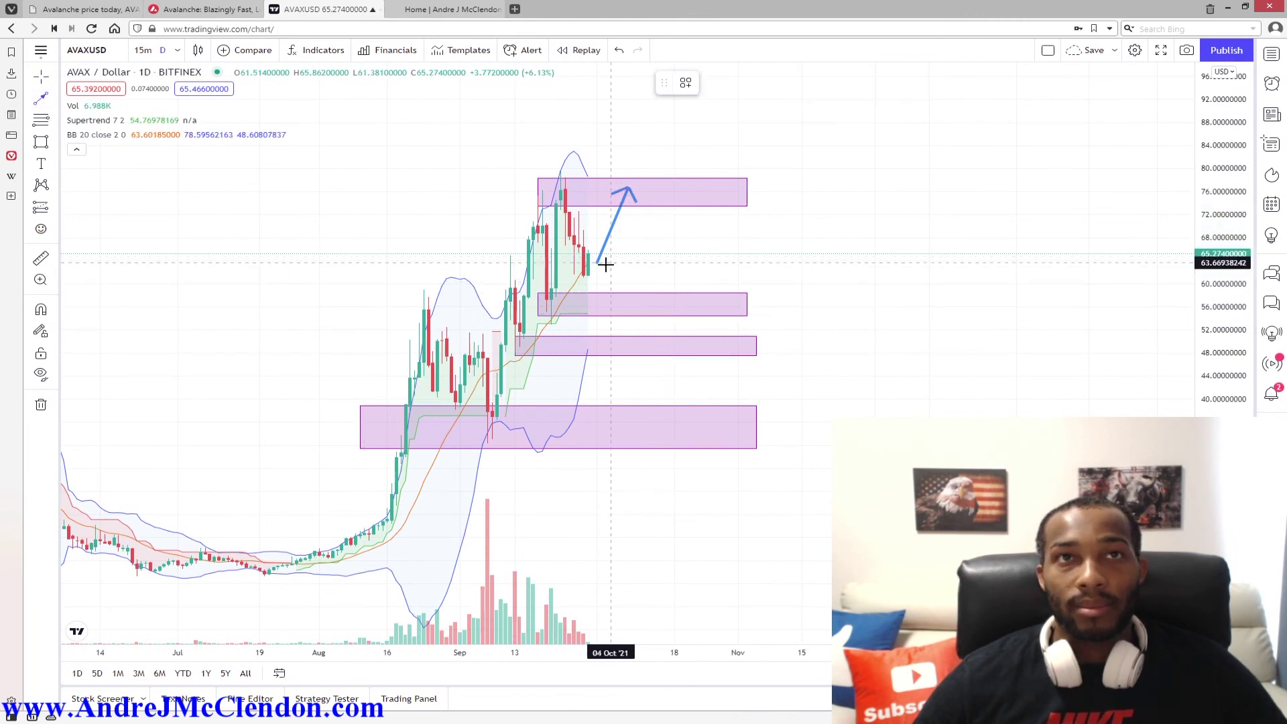
{"action": "left_click", "coordinate": [607, 266]}
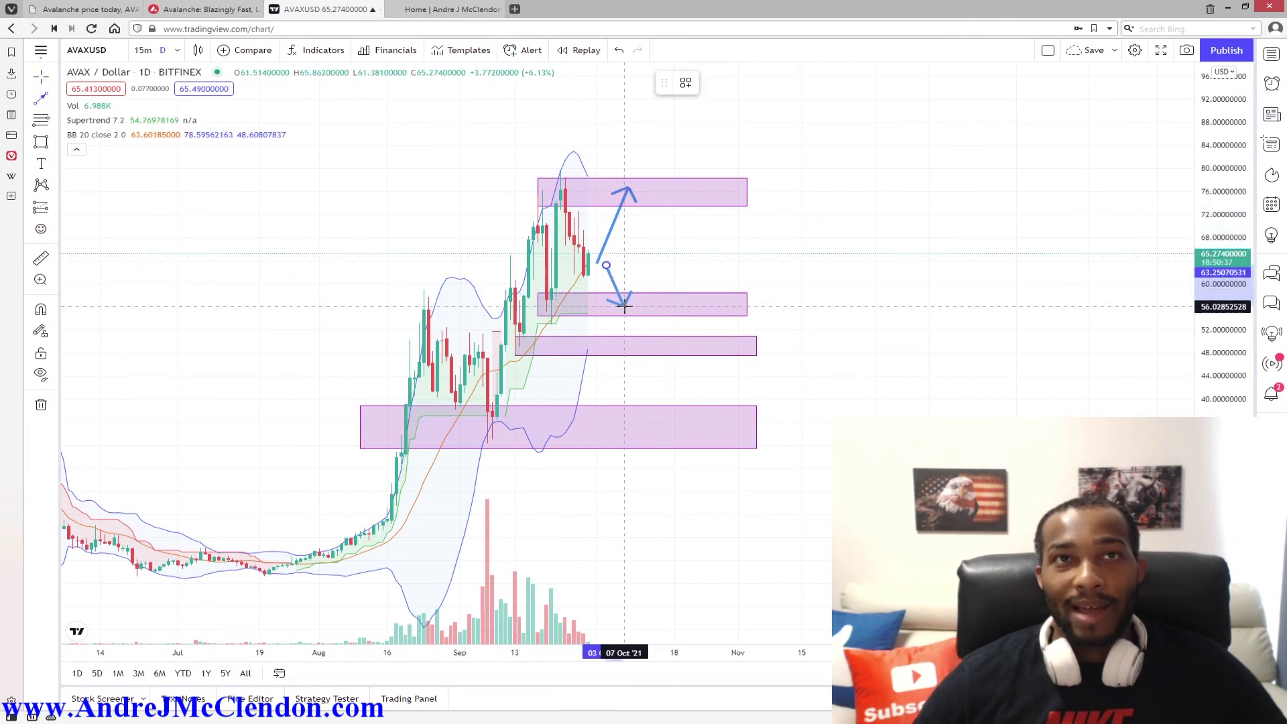
{"action": "left_click", "coordinate": [625, 306]}
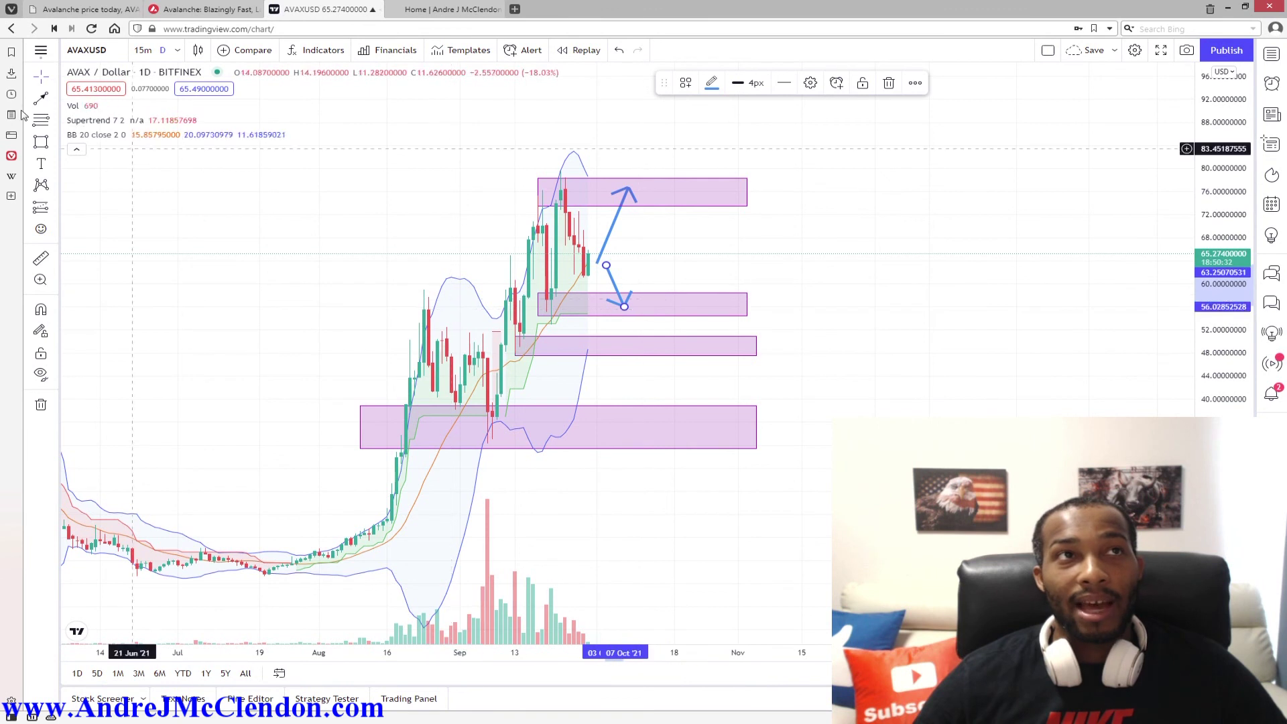
Draw a rebound arrow from about 56.34 on 10 Oct up to about 77.07 on 22 Oct, inside the top rectangle
{"action": "left_click", "coordinate": [41, 98]}
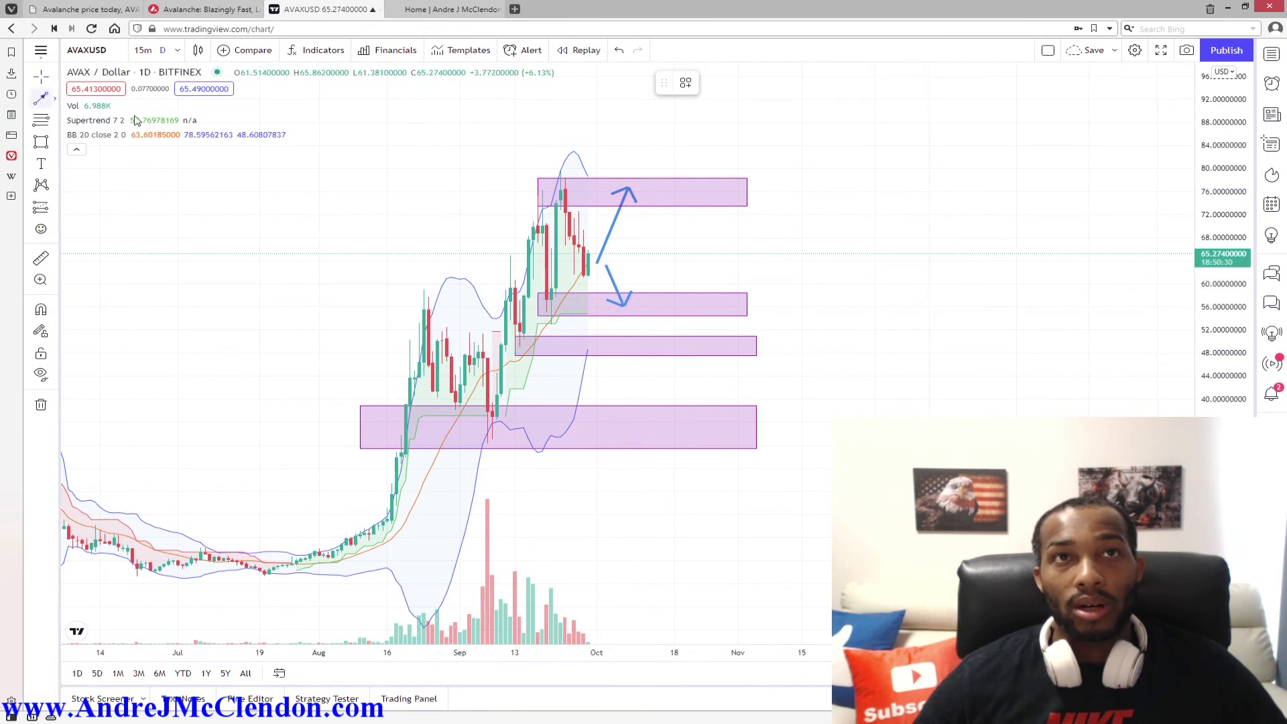
{"action": "left_click", "coordinate": [638, 305]}
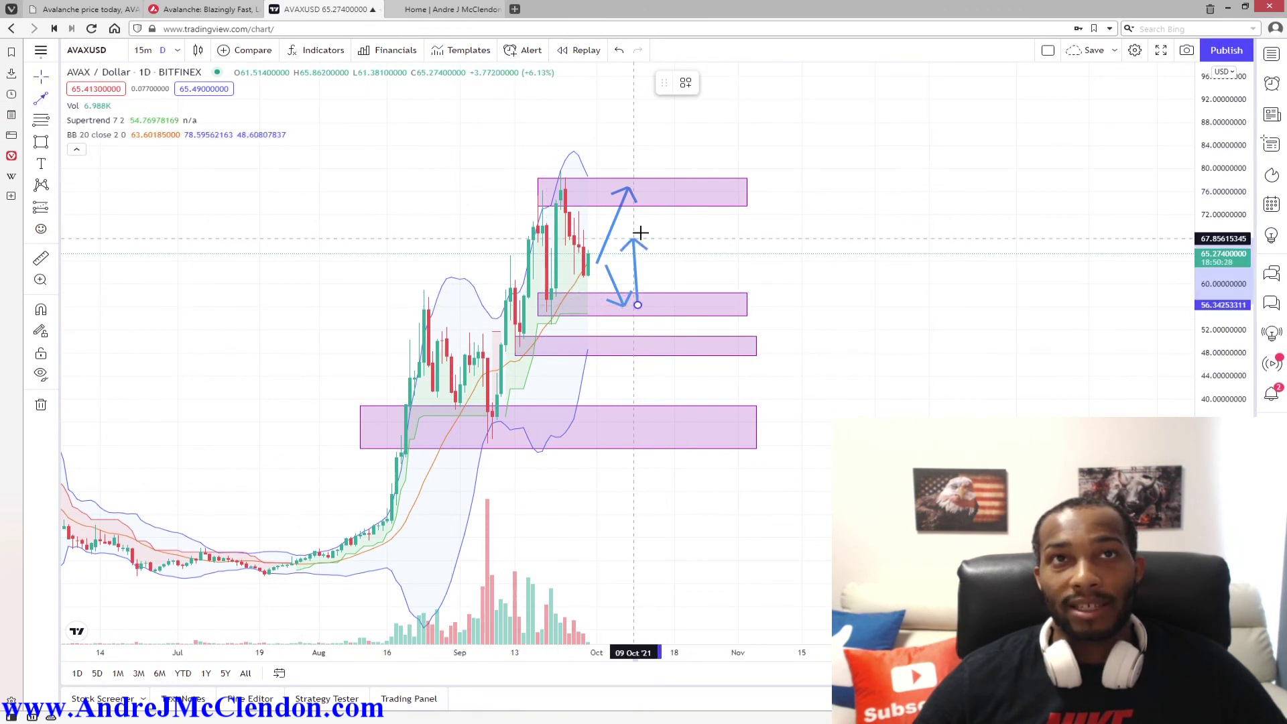
{"action": "left_click", "coordinate": [693, 186]}
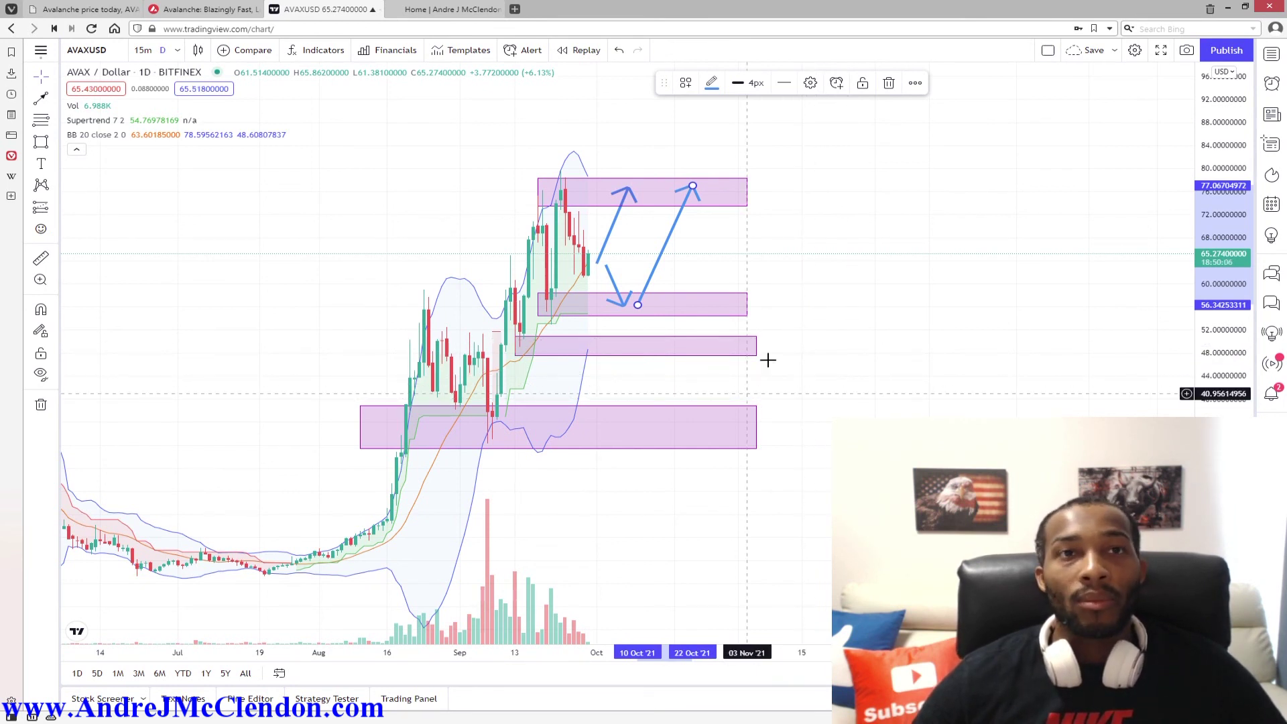
{"action": "left_click", "coordinate": [715, 203]}
Switch to the presenter's trading website and show page 2 of the downloadable indicators on its Indicators page
{"action": "left_click", "coordinate": [429, 7]}
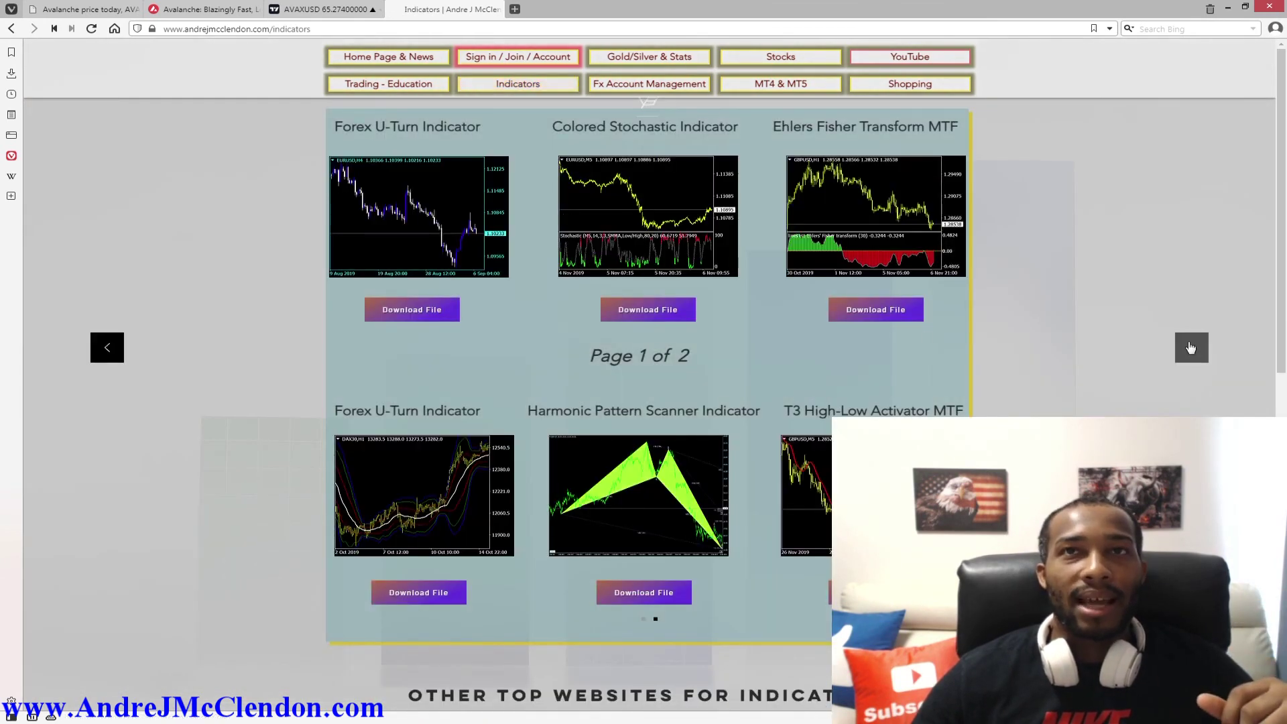
{"action": "left_click", "coordinate": [1190, 347]}
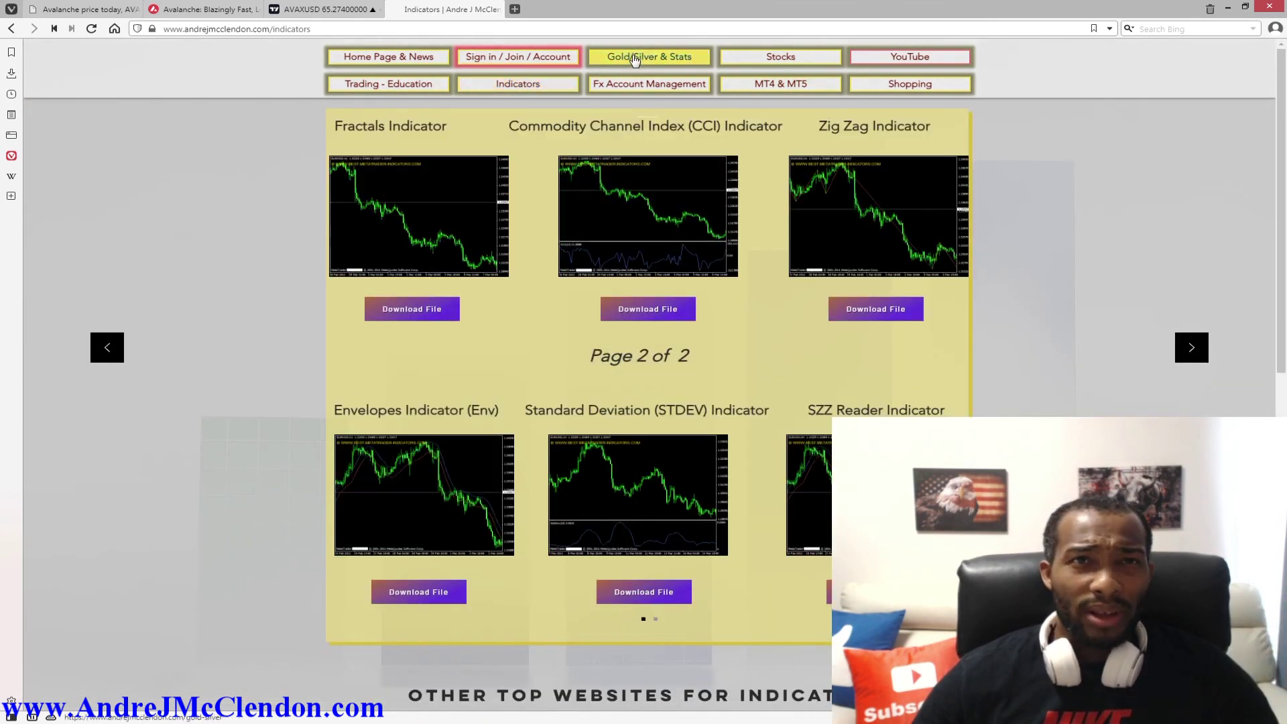